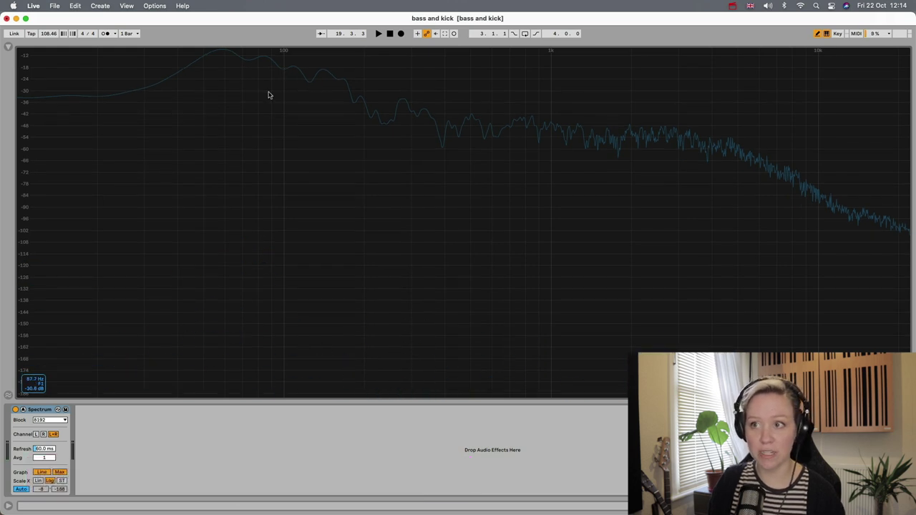
- Play the Kick 70s 3 clip and examine its frequency range in the enlarged Spectrum display
key("Tab")
left_click(264, 211)
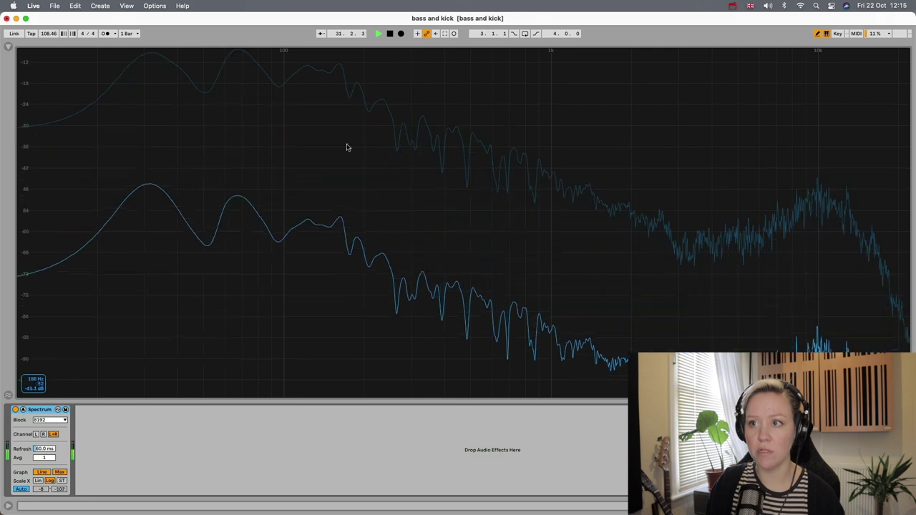
key("space")
key("Escape")
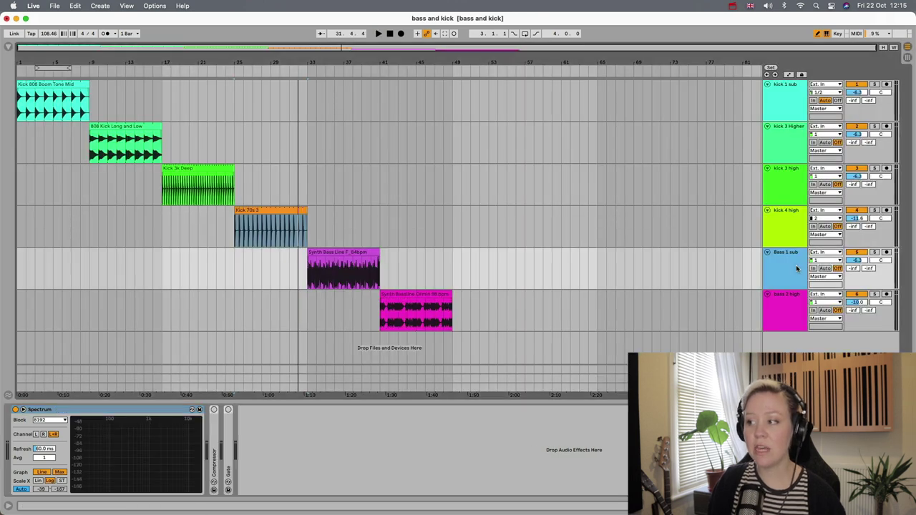
- Play the Synth Bass Line F clip on the Bass 1 sub track and examine its frequencies in the enlarged Spectrum display
double_click(341, 251)
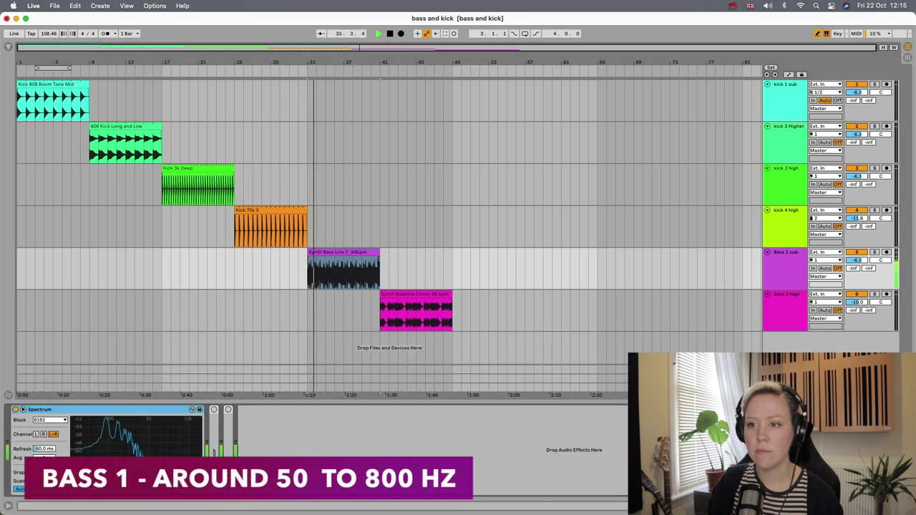
left_click(192, 410)
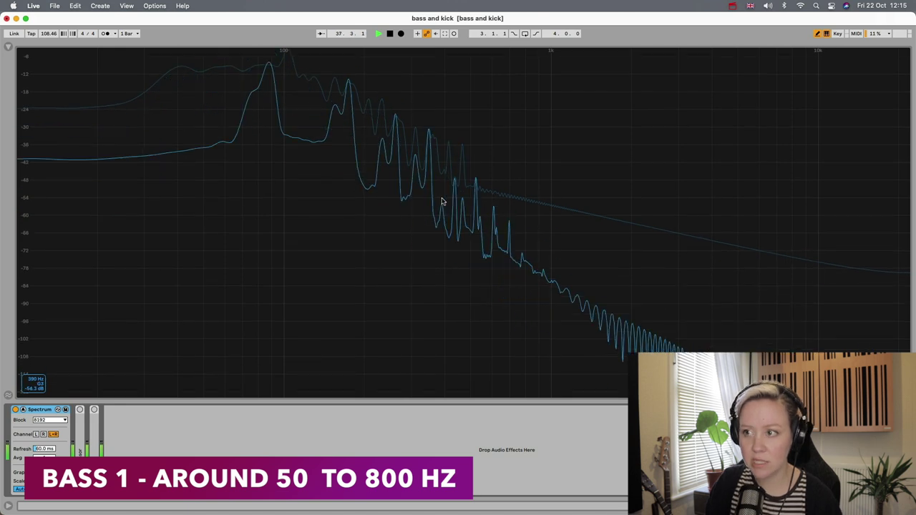
key("space")
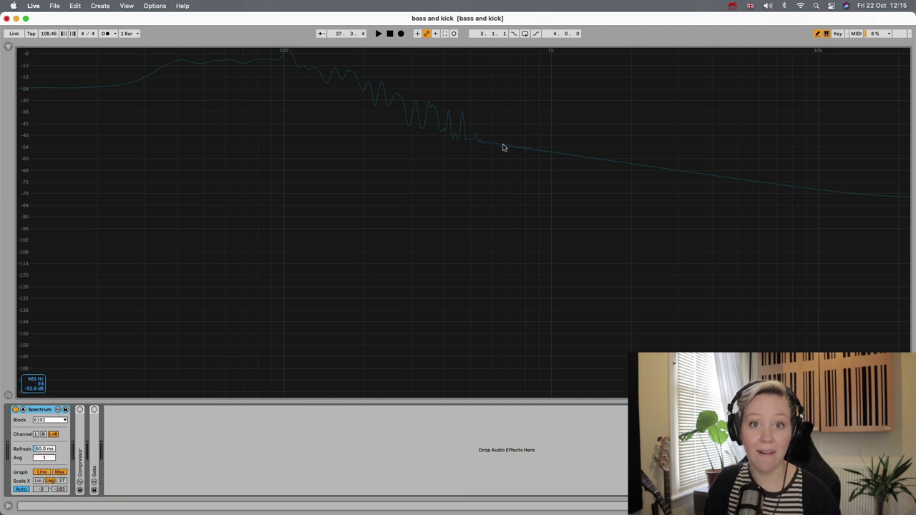
- Play the Synth Bassline C#min clip on the bass 2 high track and examine its frequencies in the enlarged Spectrum display
left_click(382, 315)
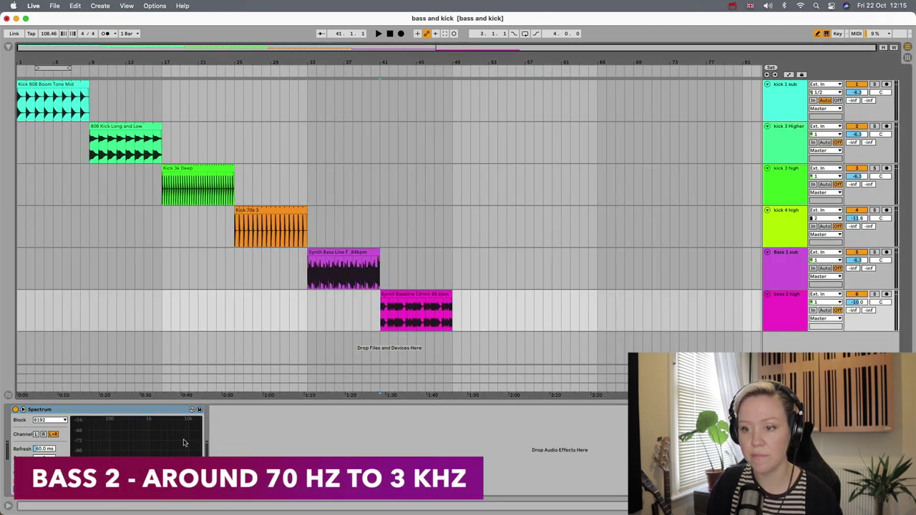
double_click(160, 449)
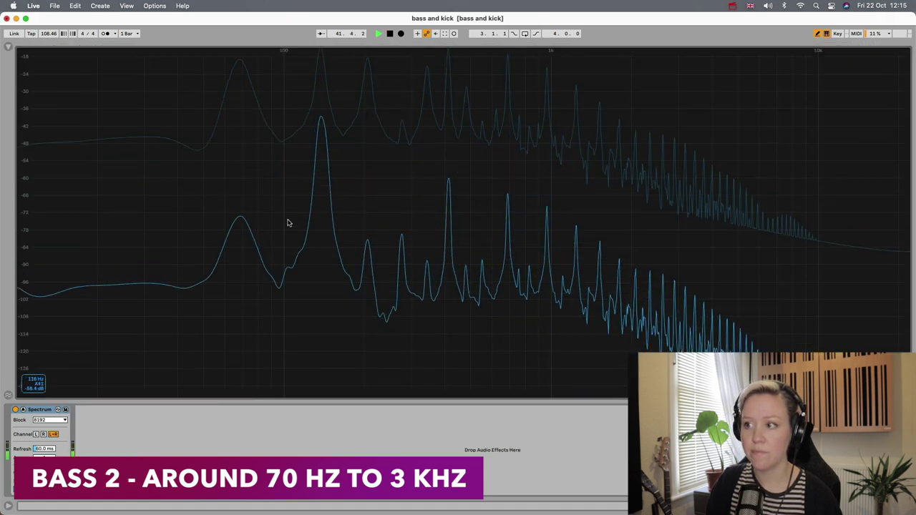
key("space")
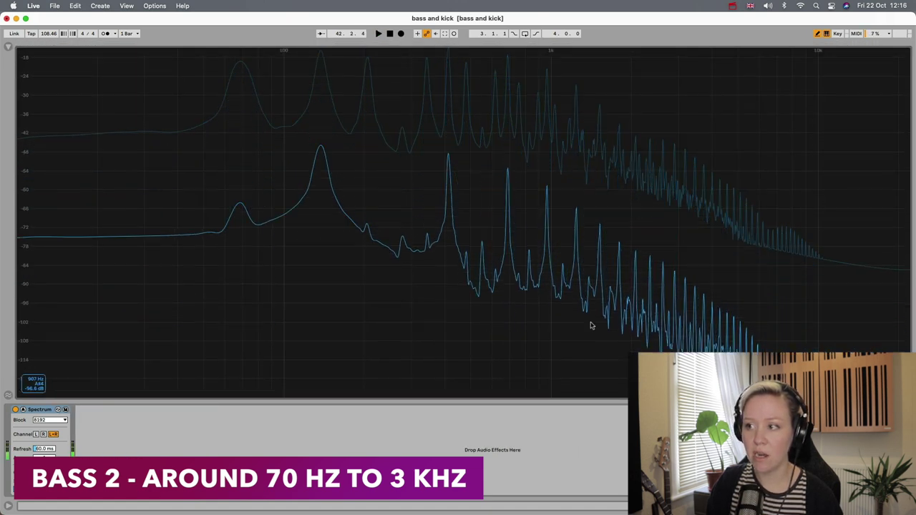
key("space")
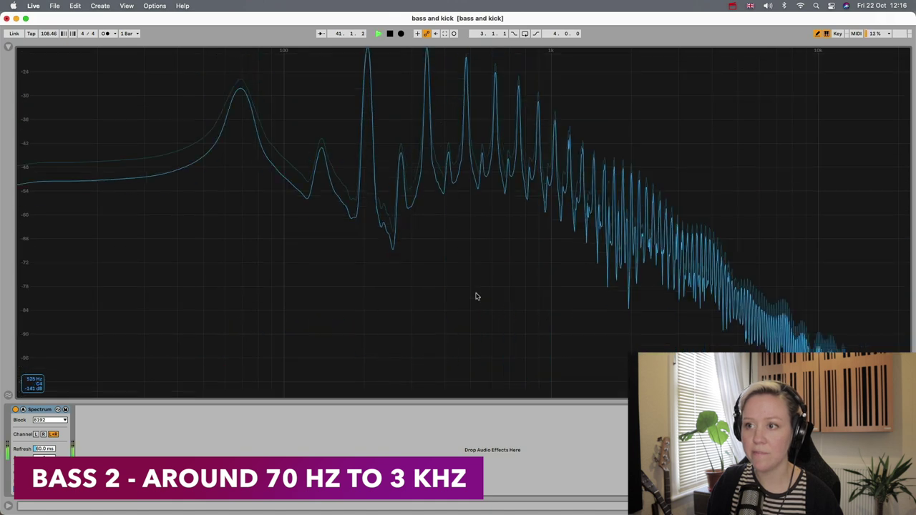
key("space")
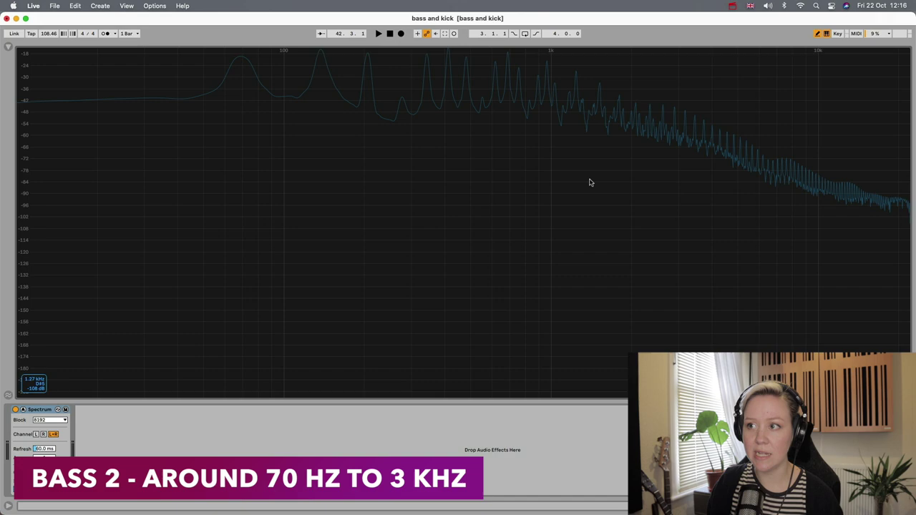
key("space")
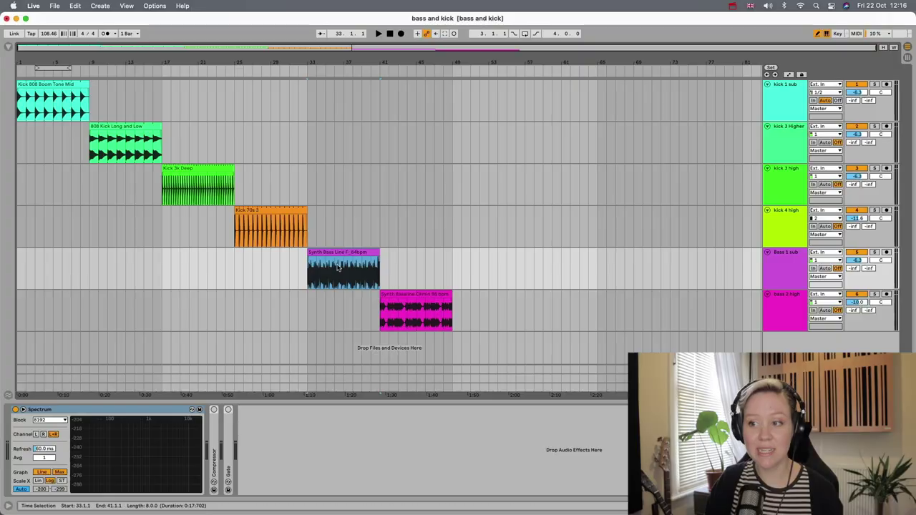
- Move the Synth Bass Line F clip beneath each kick clip in turn, starting at bar 1, to audition the pairings
double_click(340, 252)
left_click_drag(329, 258, 41, 262)
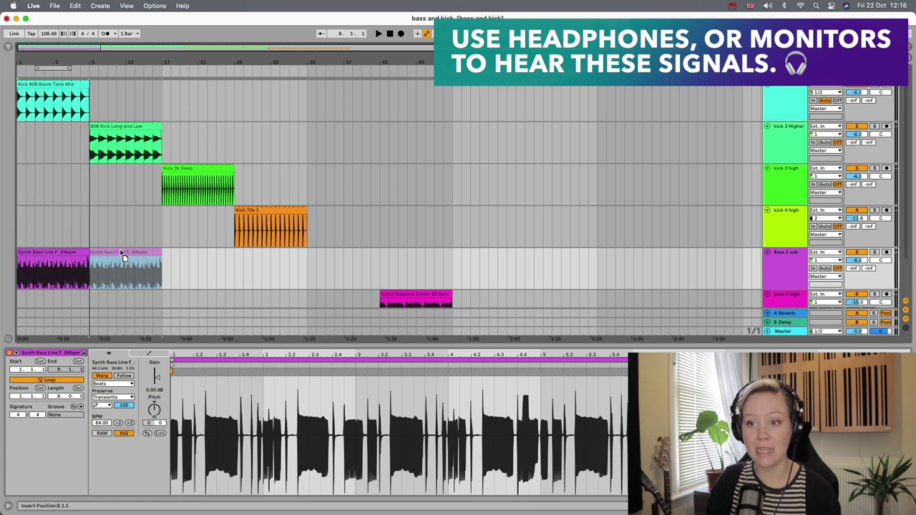
left_click_drag(122, 254, 122, 284)
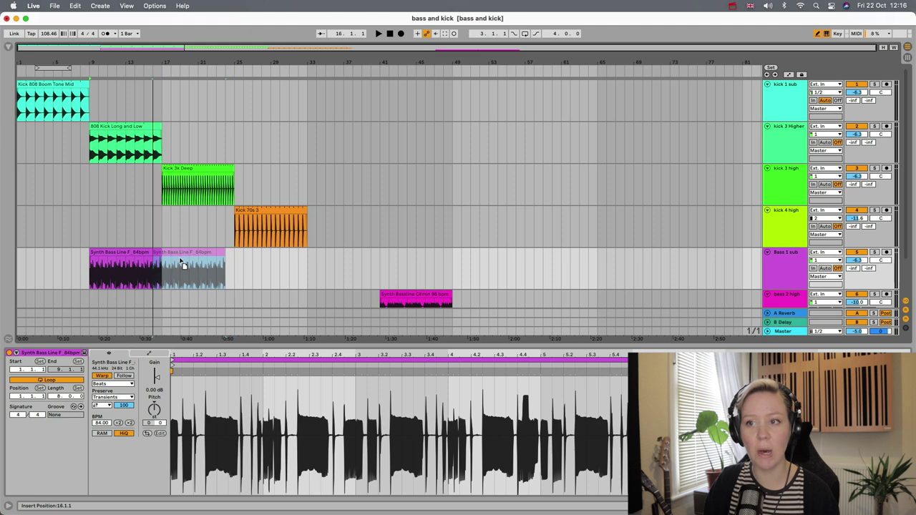
left_click_drag(194, 265, 191, 262)
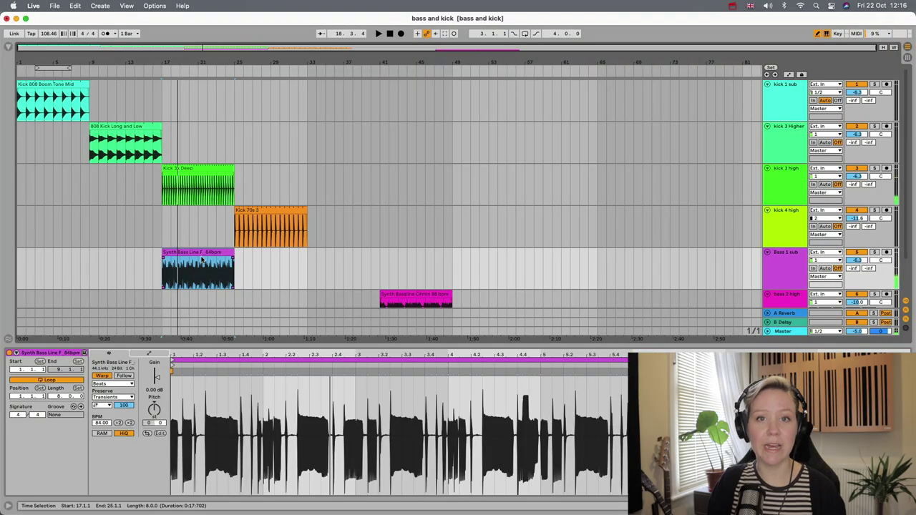
left_click_drag(221, 255, 255, 242)
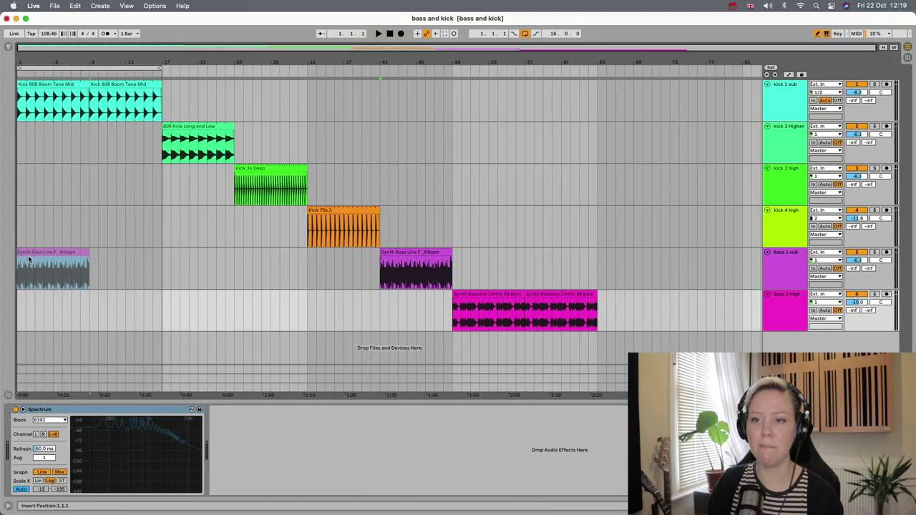
- Place the Synth Bass Line F clip from bar 1 to bar 17 beneath the Kick 808 Boom Tone Mid clips and play both together
left_click_drag(29, 261, 29, 261)
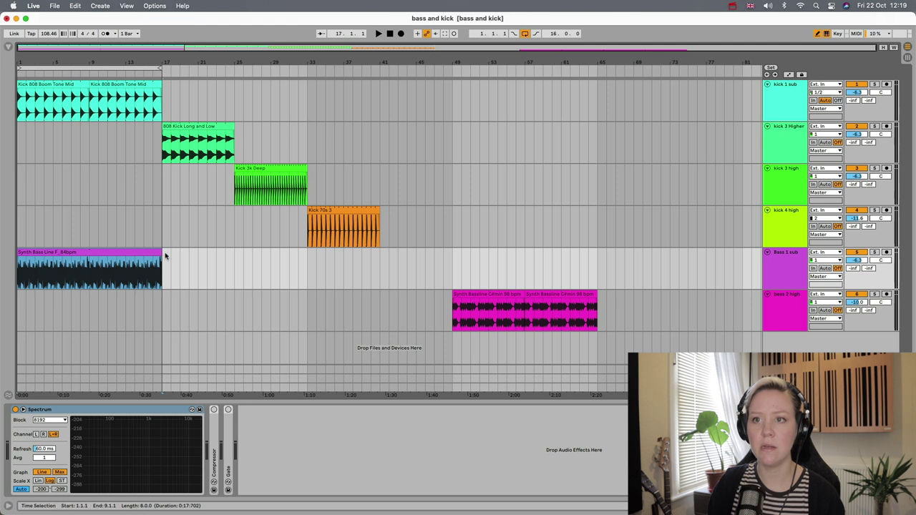
key("space")
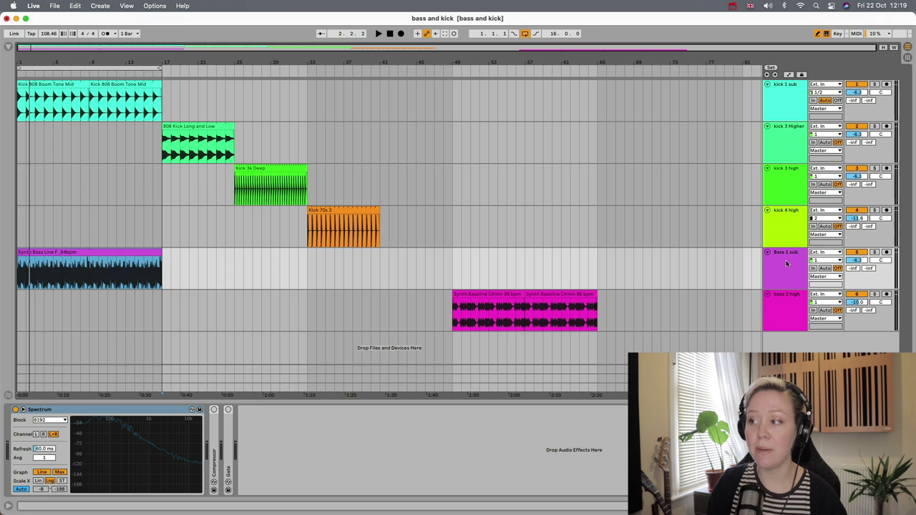
- Add an EQ Eight from the EQ & Filters audio effects to the Bass 1 sub track
left_click(9, 48)
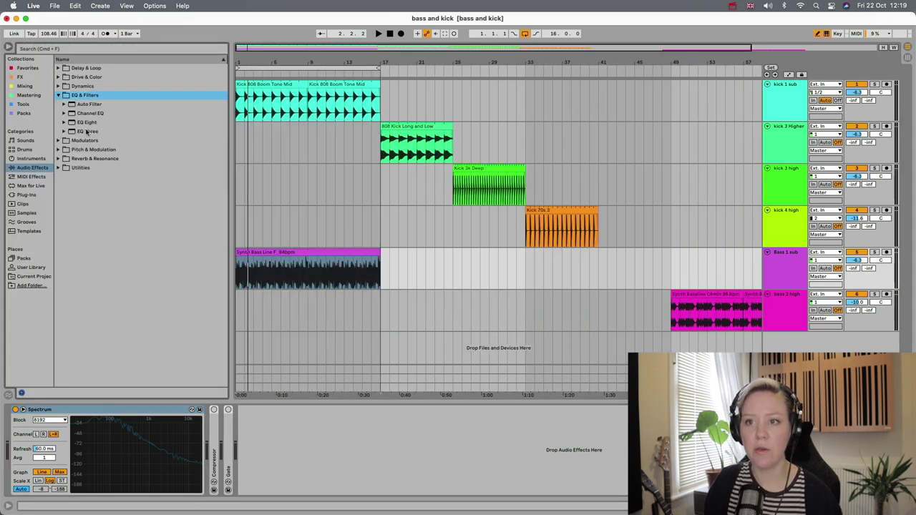
double_click(85, 123)
left_click(8, 48)
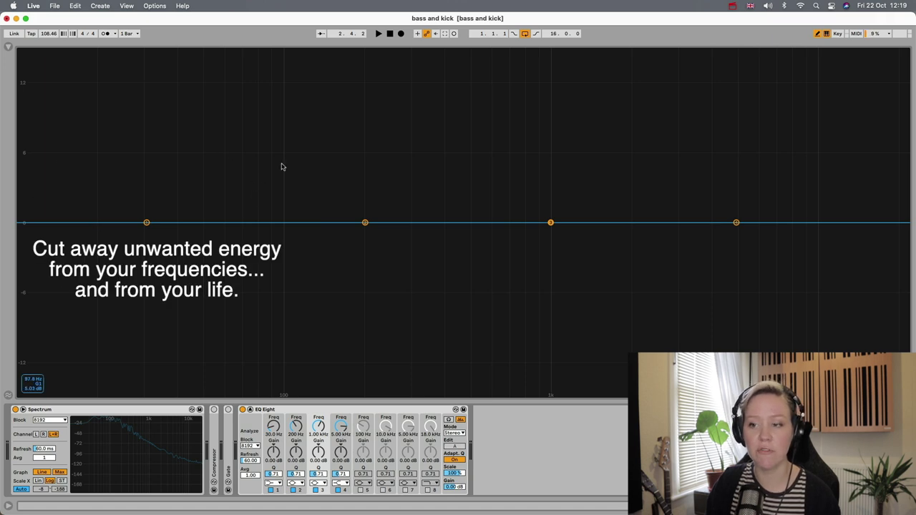
- Make the first band of the bass EQ a low-cut filter and sweep it during playback, settling at about 83 Hz
left_click(275, 484)
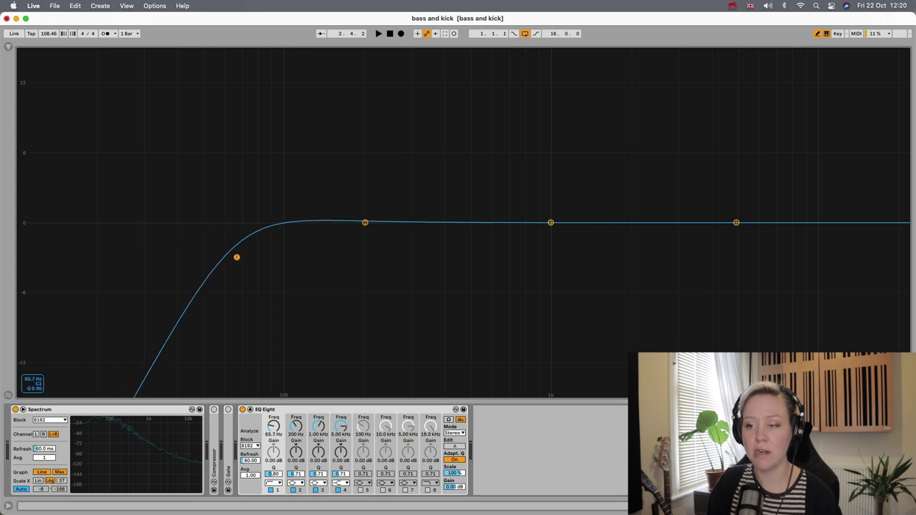
left_click_drag(237, 259, 209, 256)
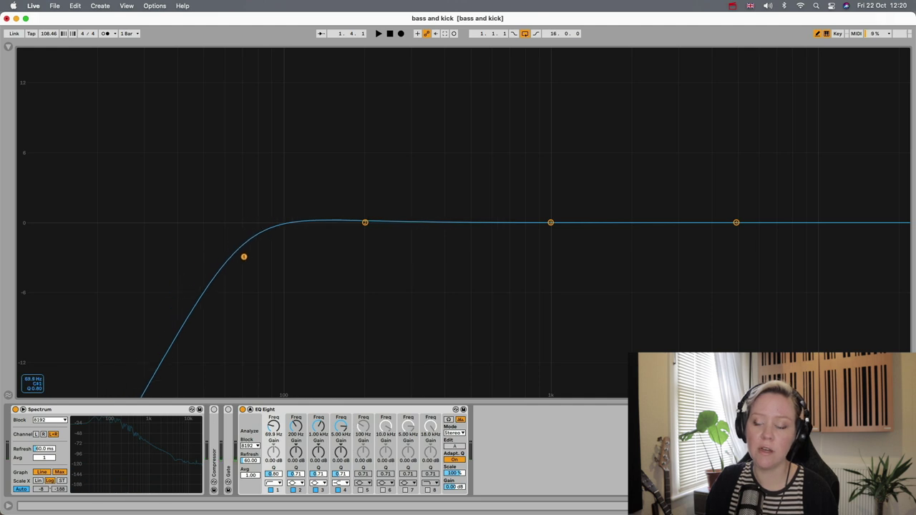
left_click_drag(259, 256, 303, 258)
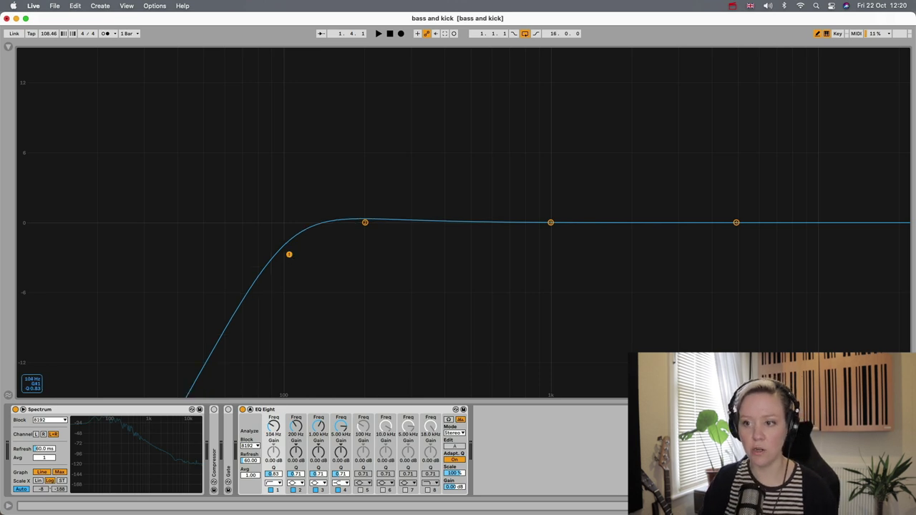
key("space")
left_click_drag(254, 255, 309, 260)
left_click_drag(309, 260, 257, 256)
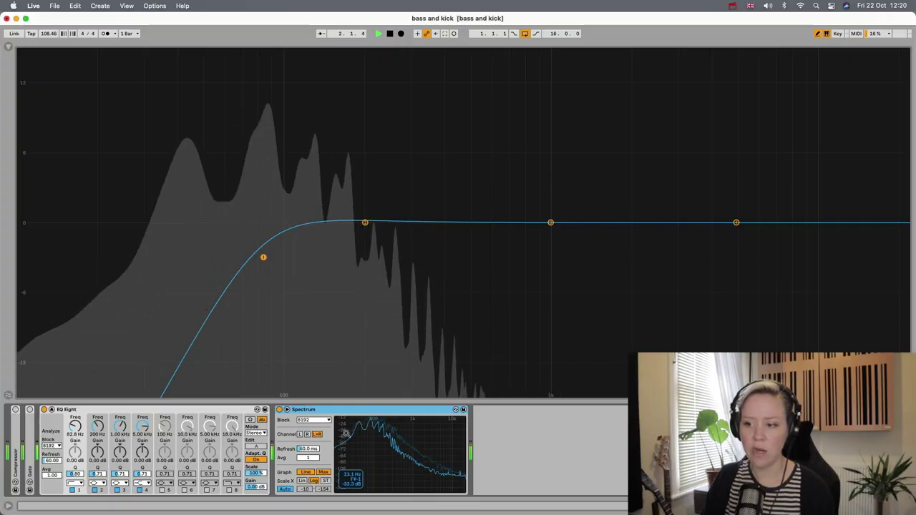
key("space")
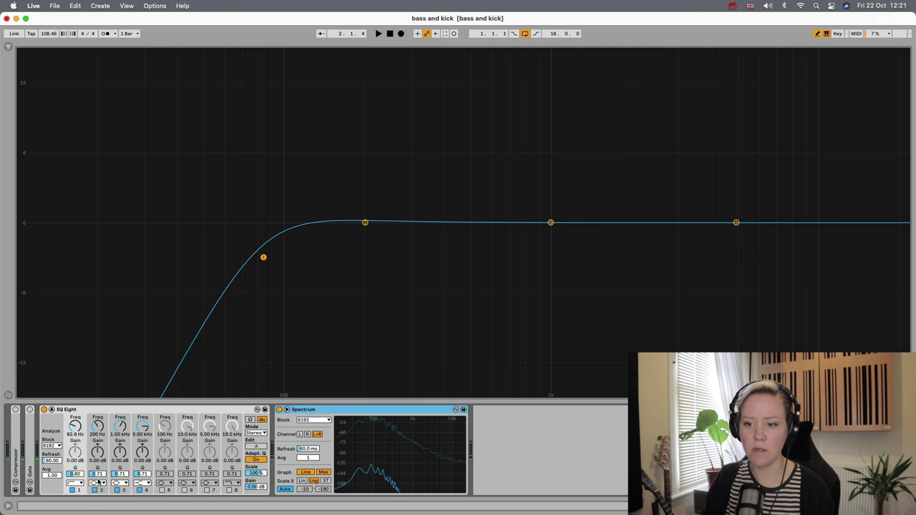
- Make the second band of the bass EQ a low-cut filter too and set it to about 70 Hz during playback
left_click(97, 485)
left_click_drag(362, 266, 331, 265)
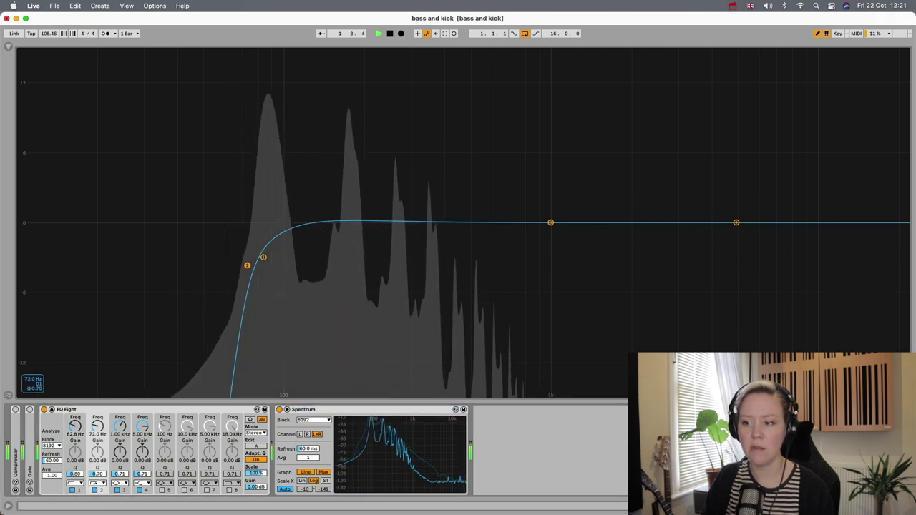
left_click_drag(247, 266, 244, 265)
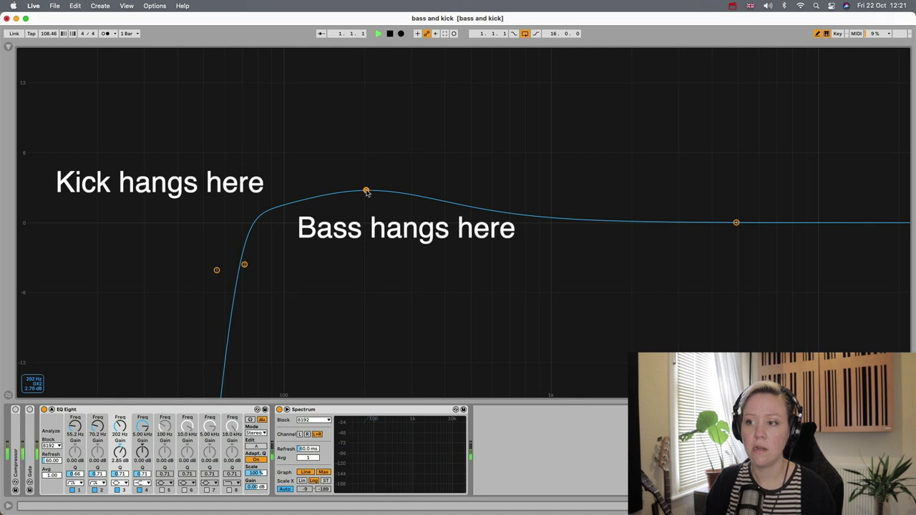
- Boost the third band of the bass EQ by about 6.8 dB at about 301 Hz, narrowing its Q to 6.80
left_click_drag(366, 191, 401, 165)
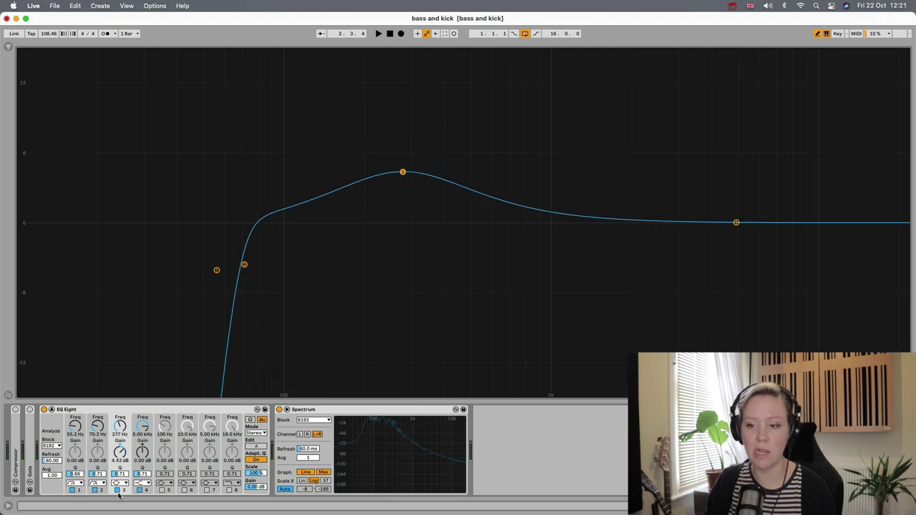
left_click_drag(120, 475, 120, 437)
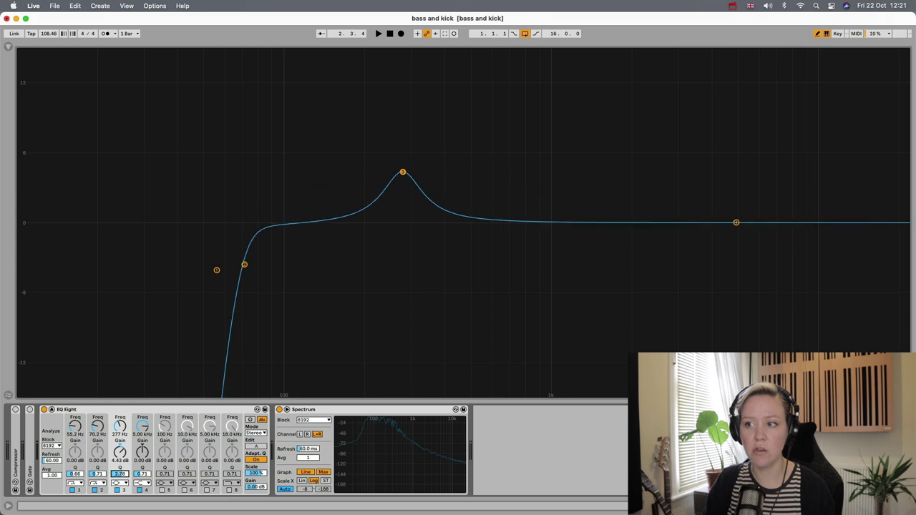
key("space")
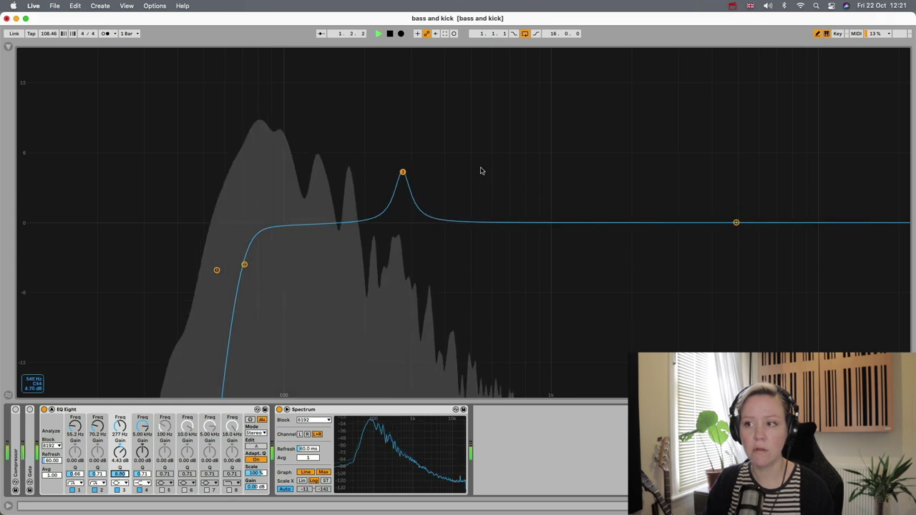
left_click_drag(403, 172, 412, 146)
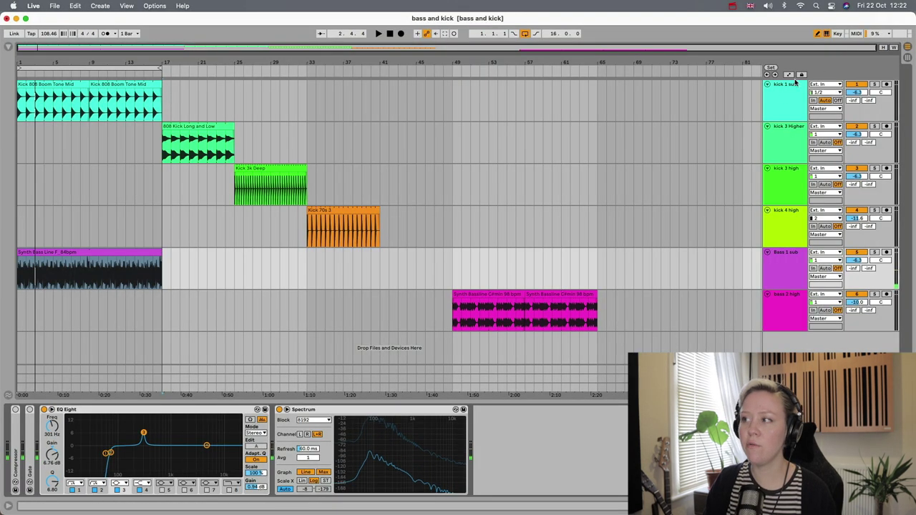
- Add an EQ Eight to the kick 1 sub track
left_click(788, 86)
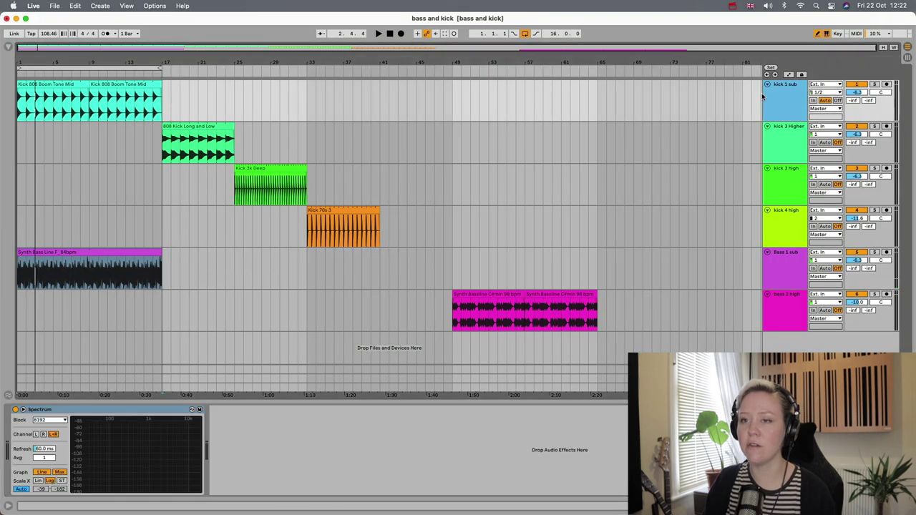
left_click(11, 47)
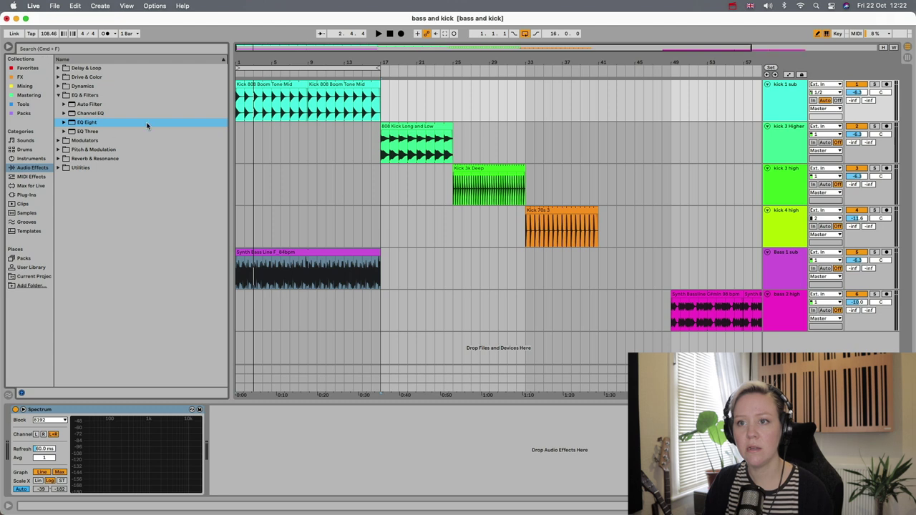
double_click(89, 125)
left_click(8, 48)
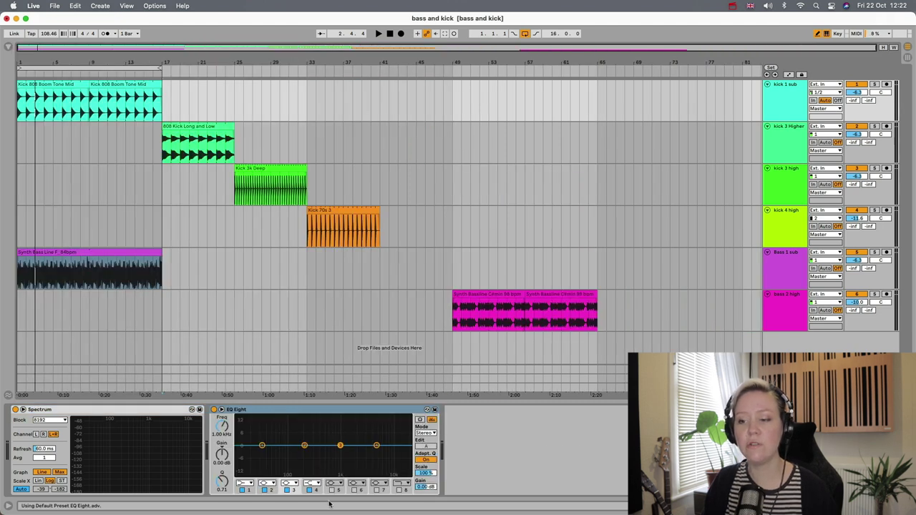
- Enlarge the kick EQ display and enable its eighth band as a high-cut filter at about 140 Hz, checking it during playback
left_click(307, 422)
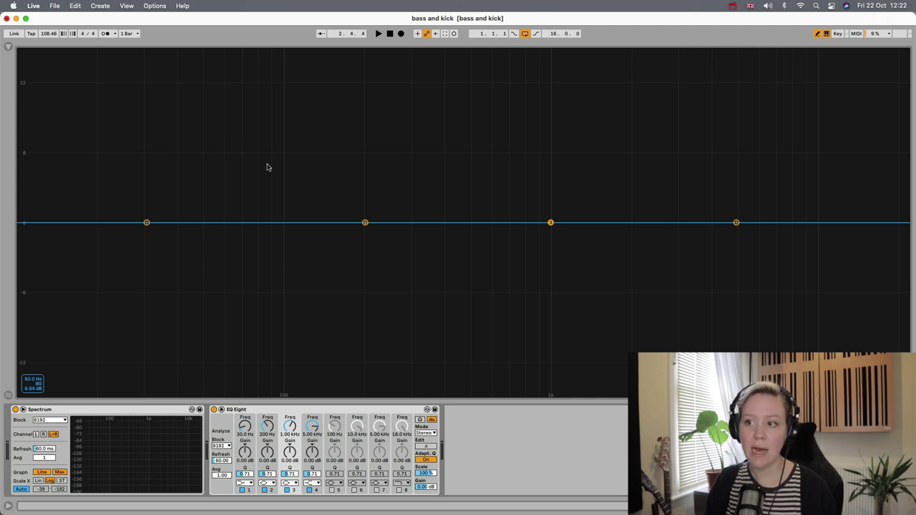
left_click_drag(365, 222, 387, 220)
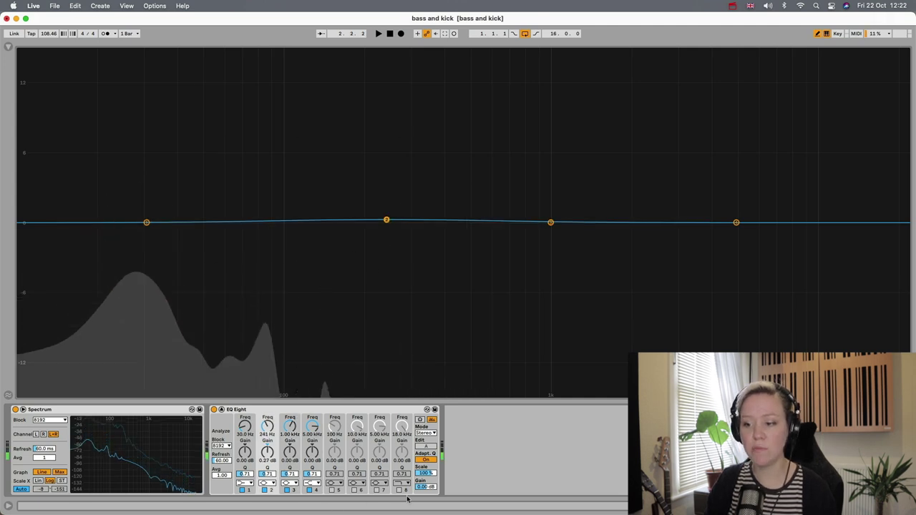
left_click(399, 491)
left_click_drag(885, 267, 328, 270)
key("space")
key("space")
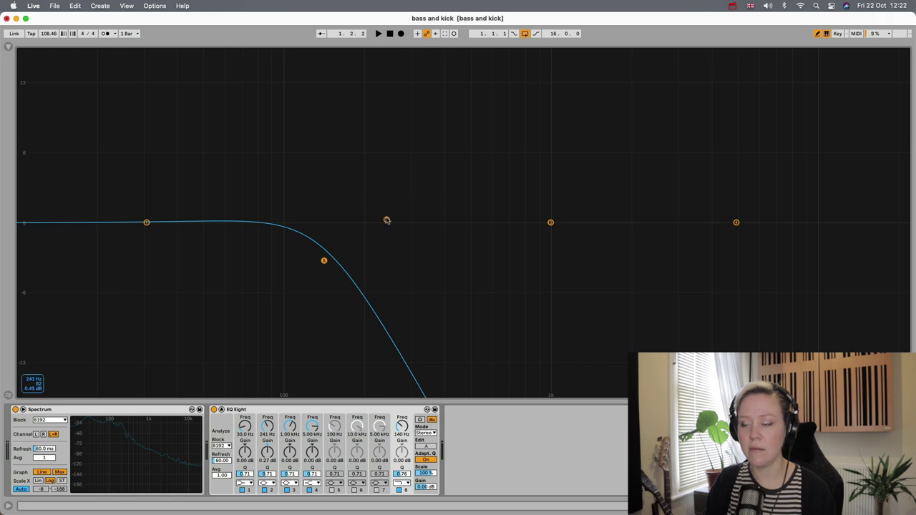
- Boost the second band of the kick EQ by about 3.1 dB at about 80 Hz
left_click_drag(386, 220, 206, 220)
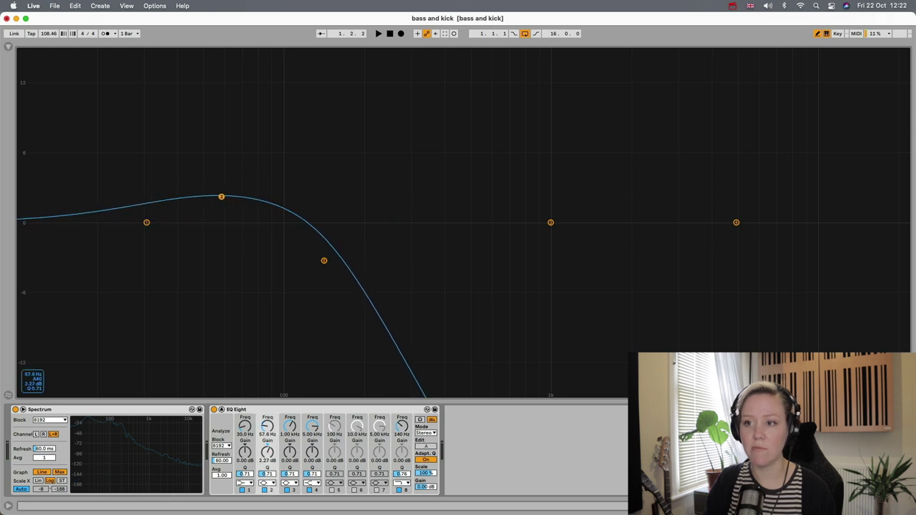
left_click_drag(231, 191, 260, 187)
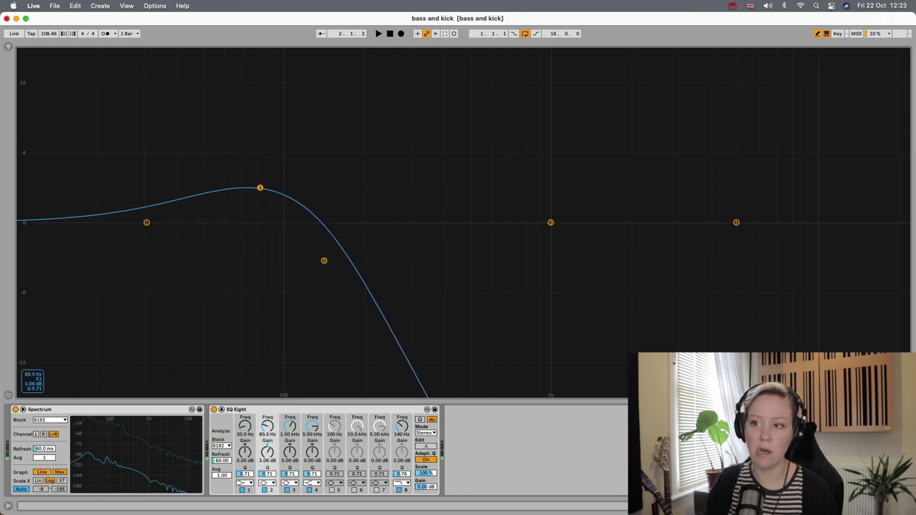
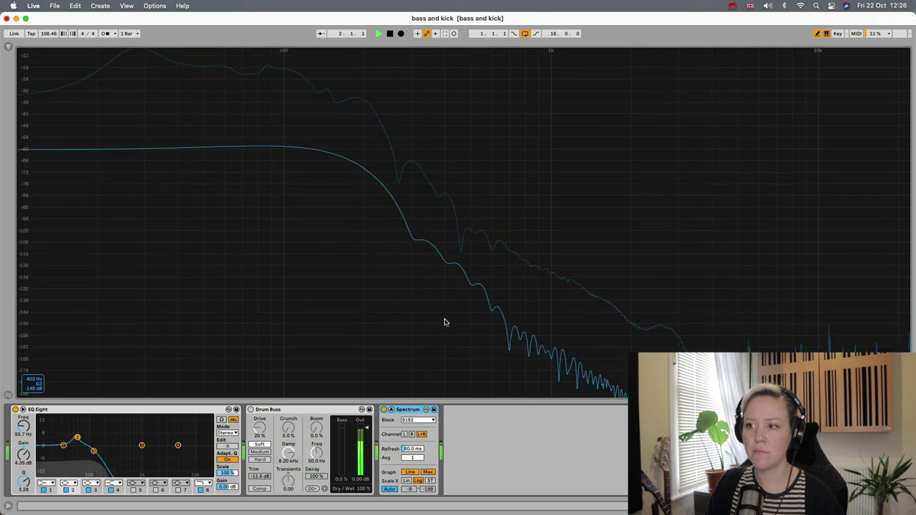
- Enlarge the kick track's Spectrum display and compare the kick's frequencies with Drum Buss off and on during playback
key("space")
key("Escape")
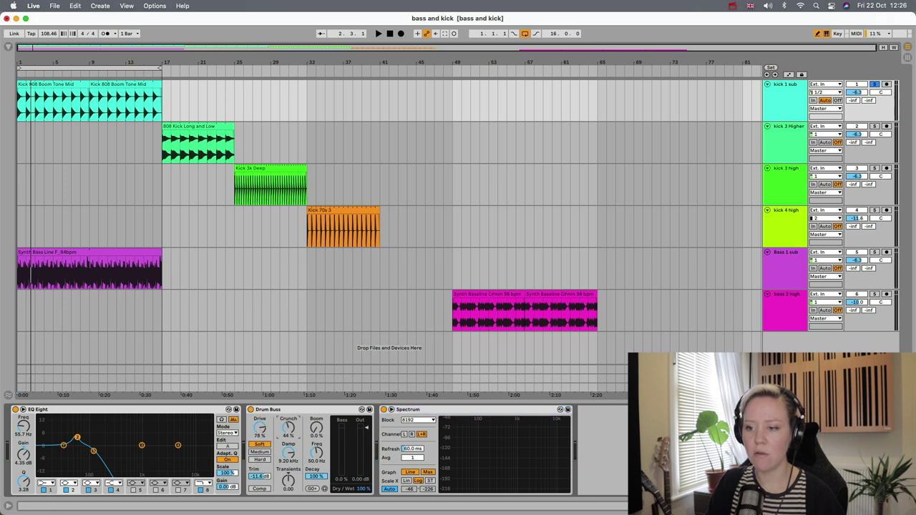
double_click(514, 439)
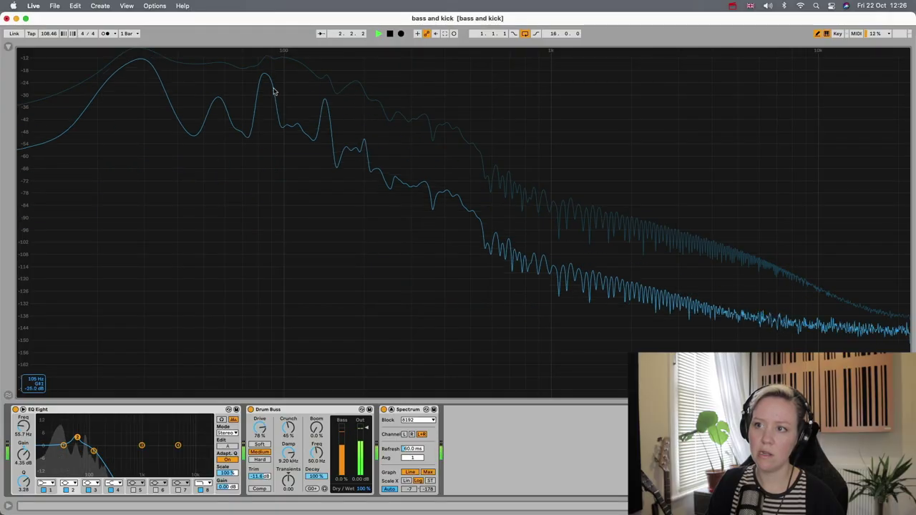
left_click(249, 410)
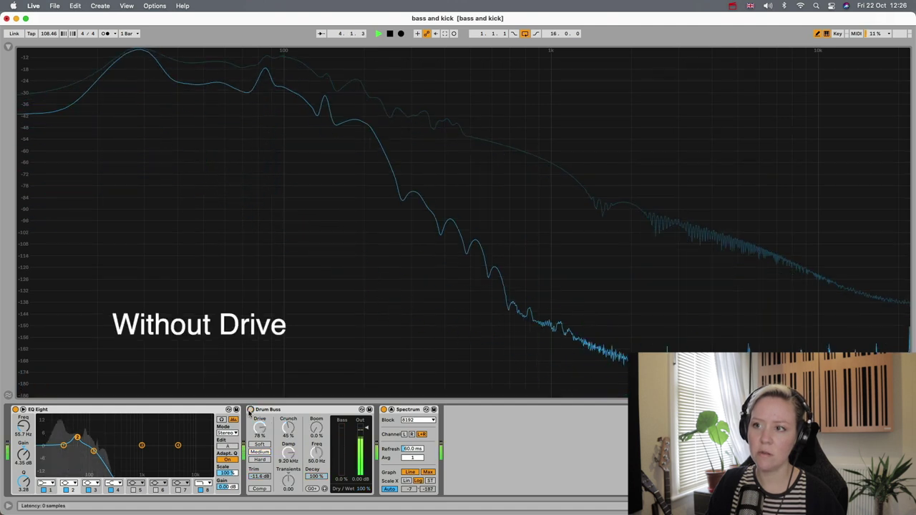
left_click(250, 410)
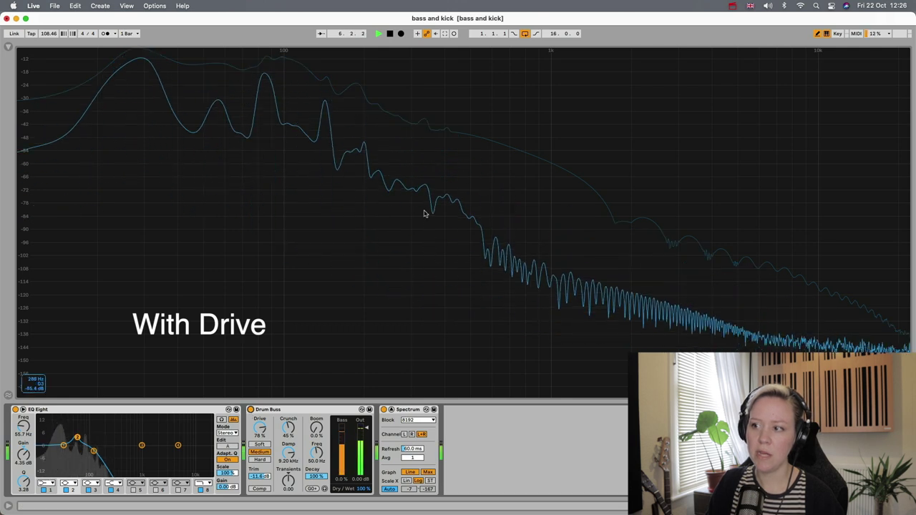
- Set the Drum Buss distortion type on the kick 1 sub track to Hard and play the kick back
key("space")
left_click(260, 461)
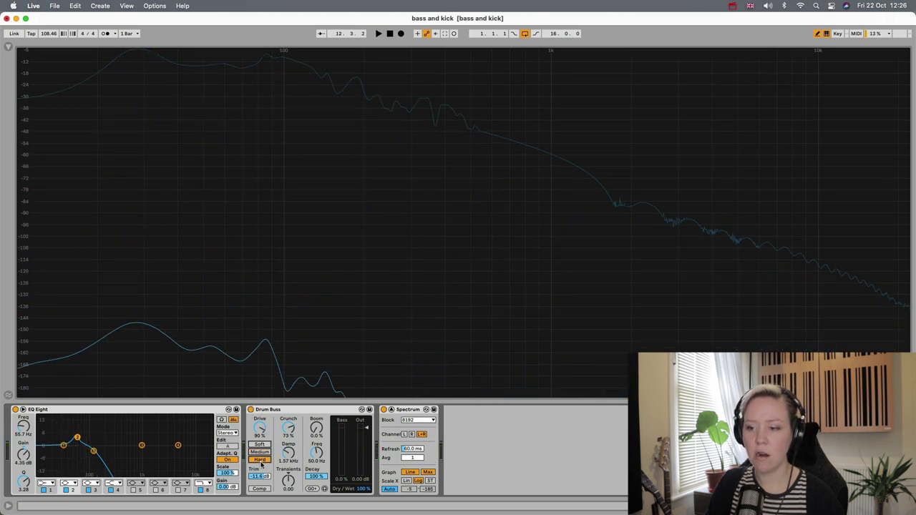
key("space")
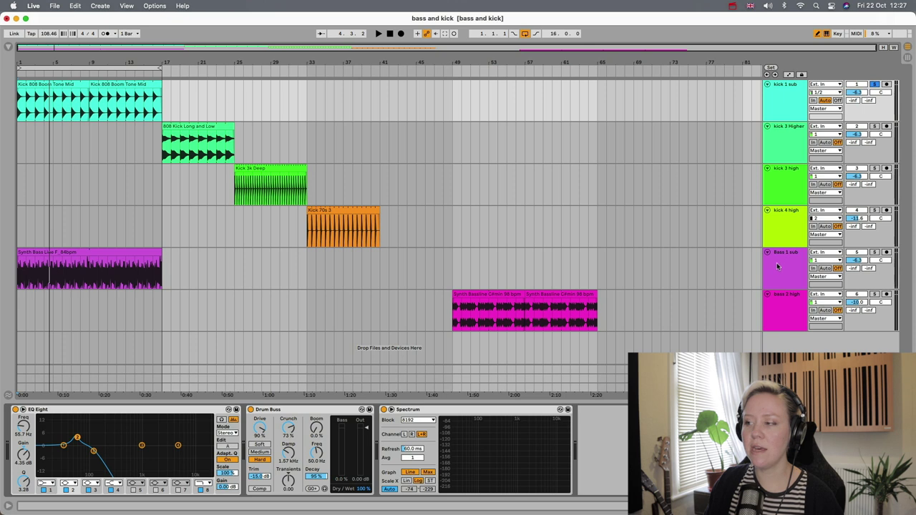
- Add a Saturator to the Bass 1 sub track from the Drive & Color audio effects
left_click(778, 266)
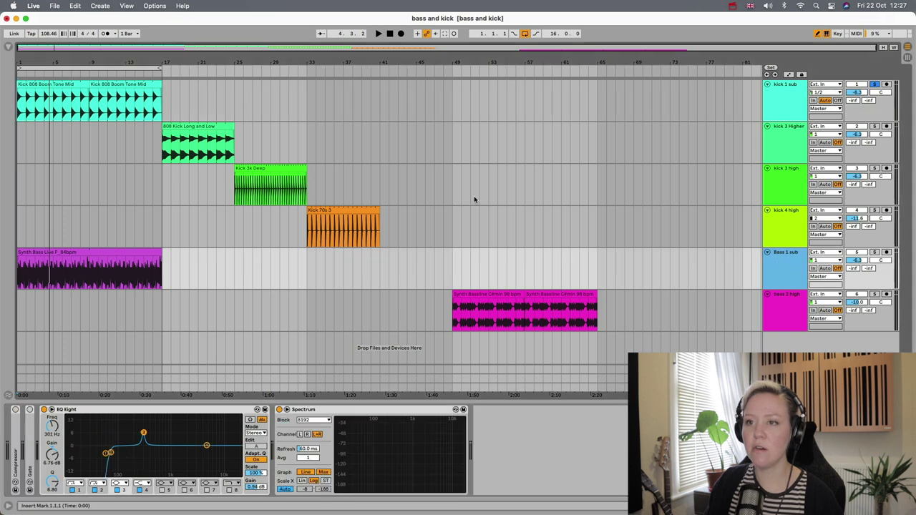
left_click(6, 50)
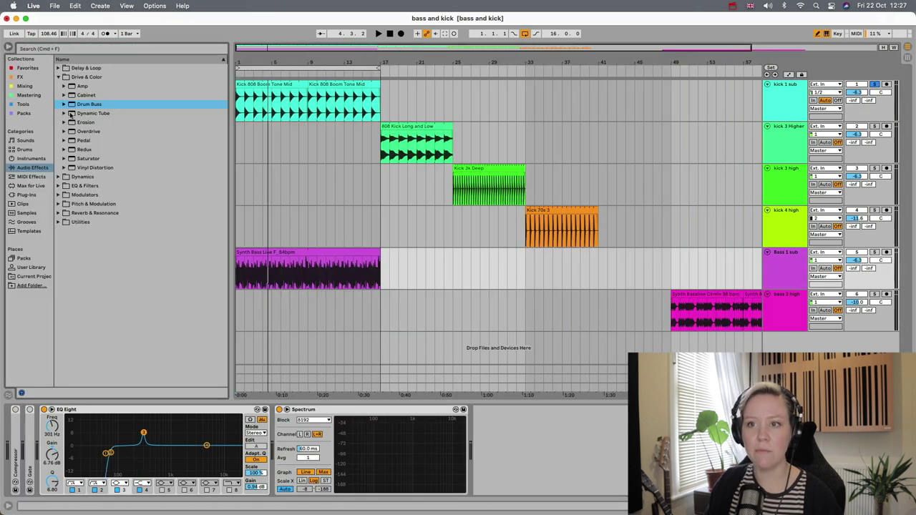
double_click(84, 159)
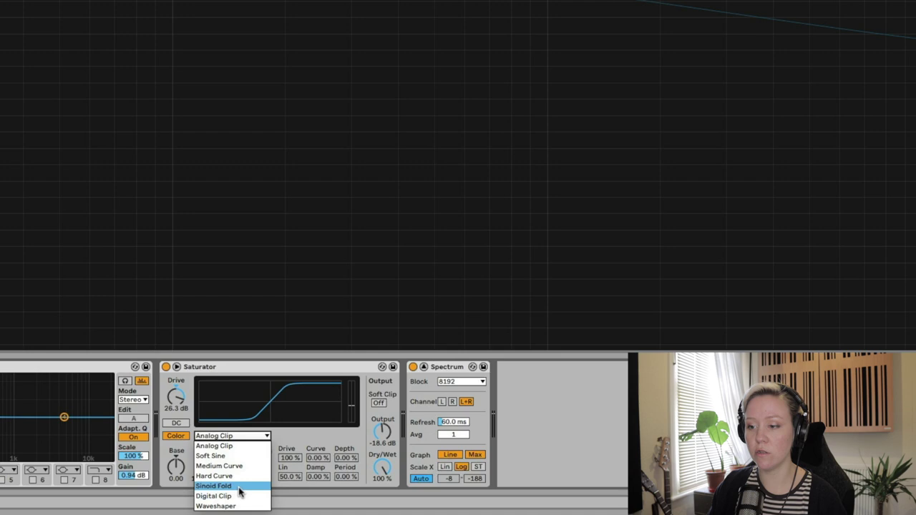
- Set the bass Saturator's curve type to Sinoid Fold and audition the bass
left_click(241, 490)
key("space")
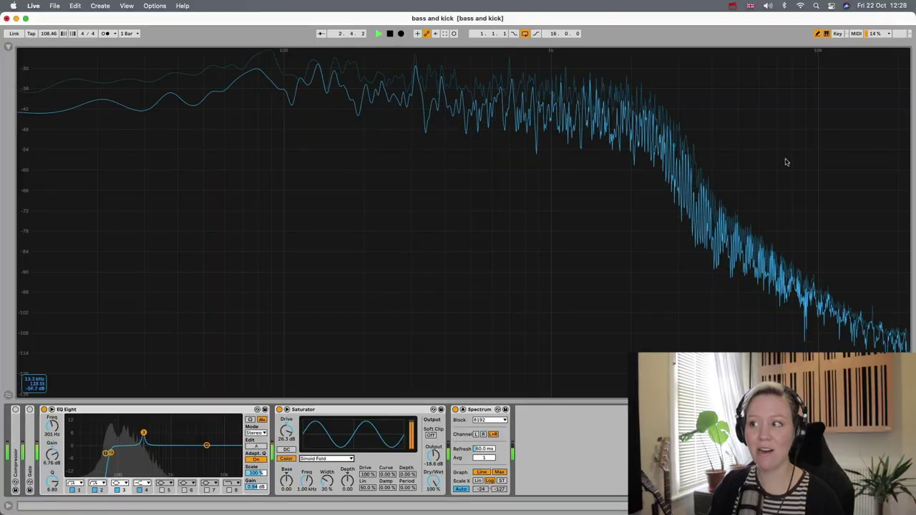
key("space")
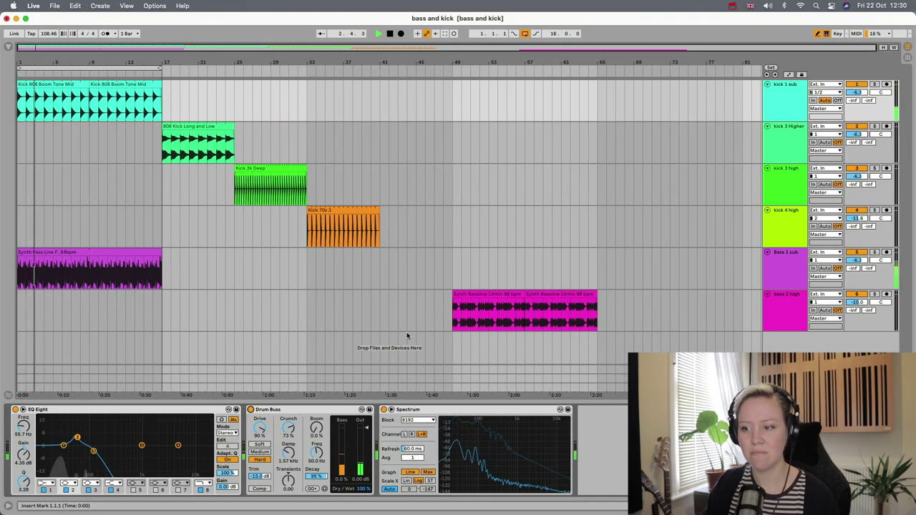
- Listen to the kick and bass together while viewing the Bass 1 sub devices, and play the soloed kick 1 sub track from bar 1
left_click(790, 269)
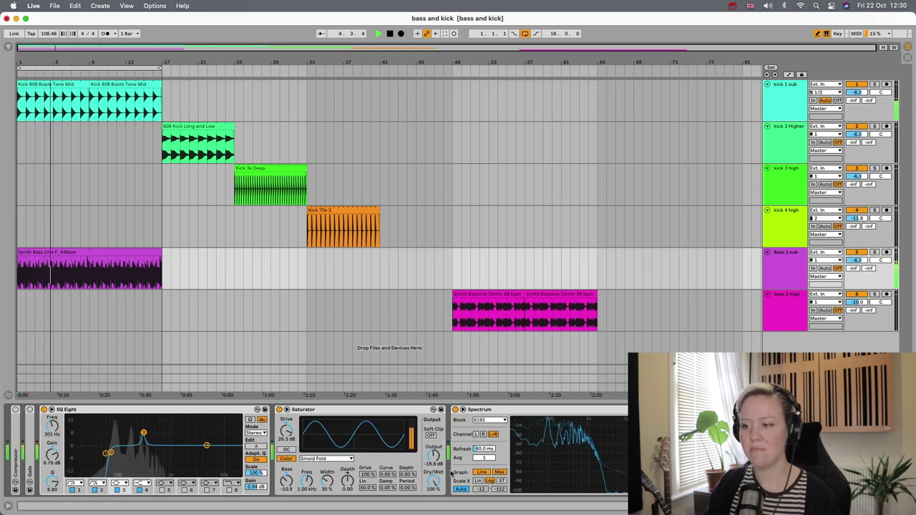
key("space")
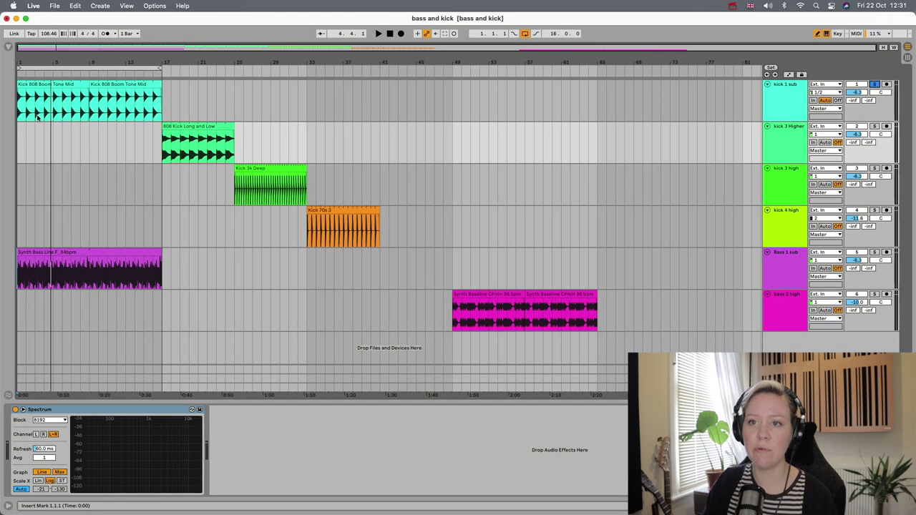
left_click(21, 108)
key("space")
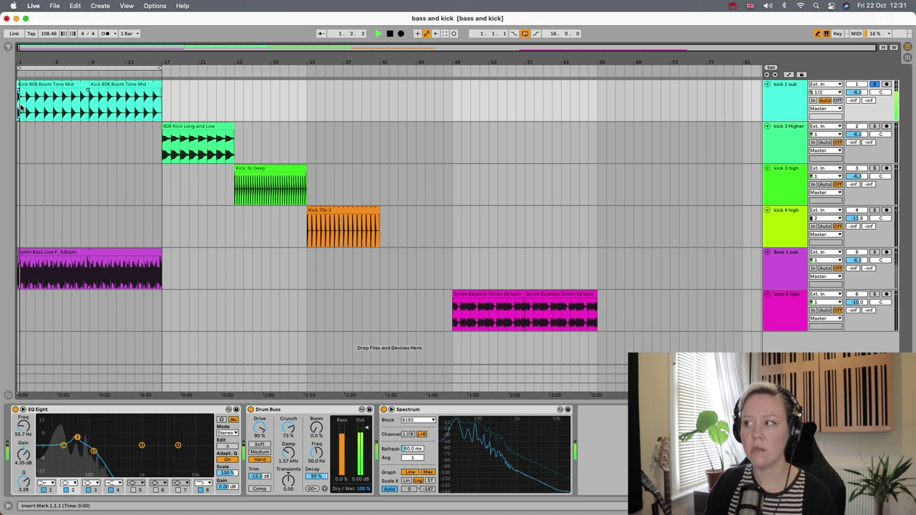
- Move the Bass 1 sub clip to start at bar 41 and the 808 Kick Long and Low clip to start at bar 1
left_click_drag(82, 262, 440, 262)
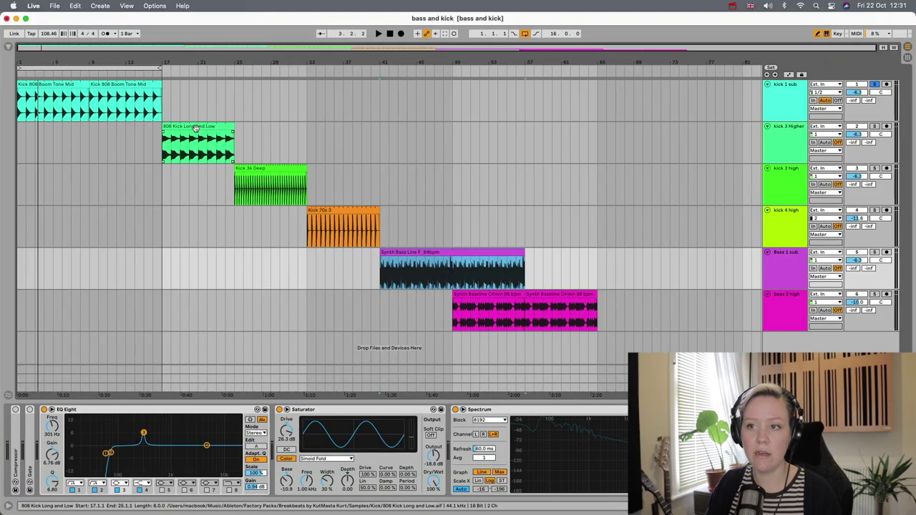
left_click_drag(196, 128, 49, 129)
- Play from bar 1 and solo the kick 3 Higher track alongside kick 1 sub to hear both kicks layered
left_click(31, 141)
key("space")
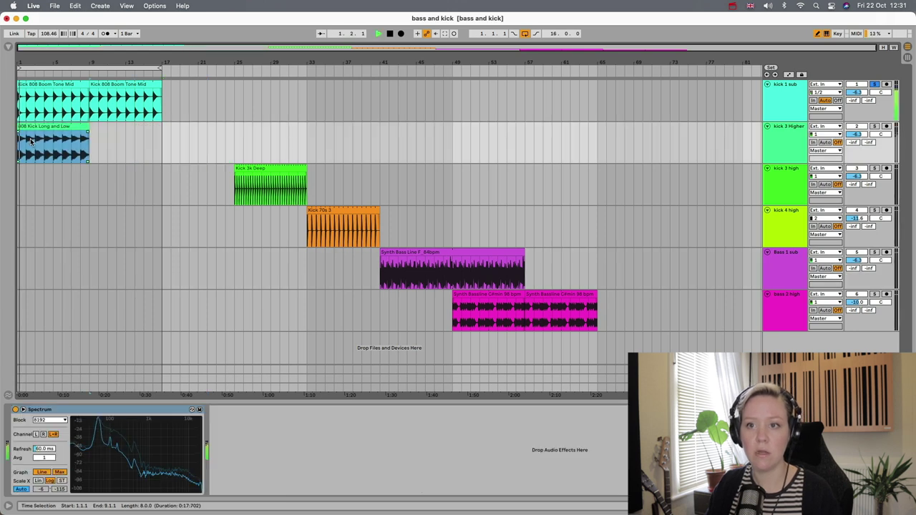
left_click(877, 127)
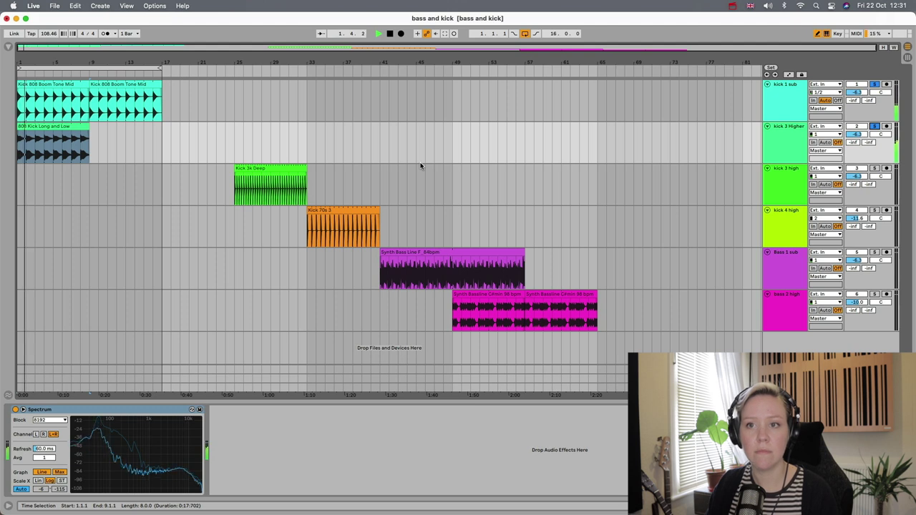
- Move the first clip on the bass 2 high track to start at bar 1, under the two kick clips
left_click_drag(479, 315, 46, 323)
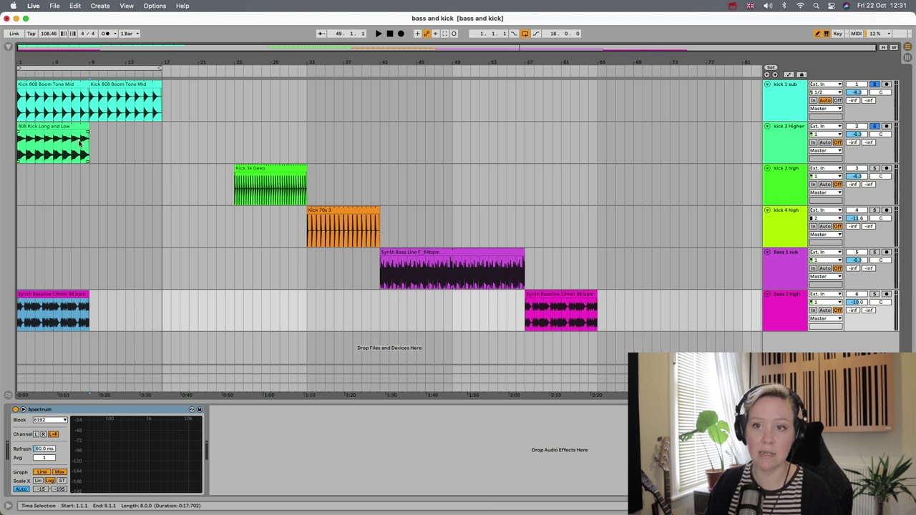
left_click(41, 127)
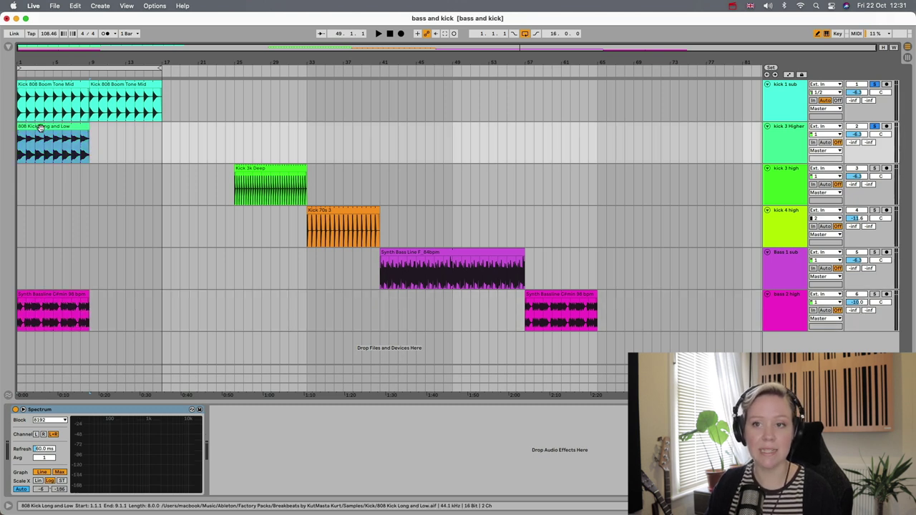
left_click(45, 85)
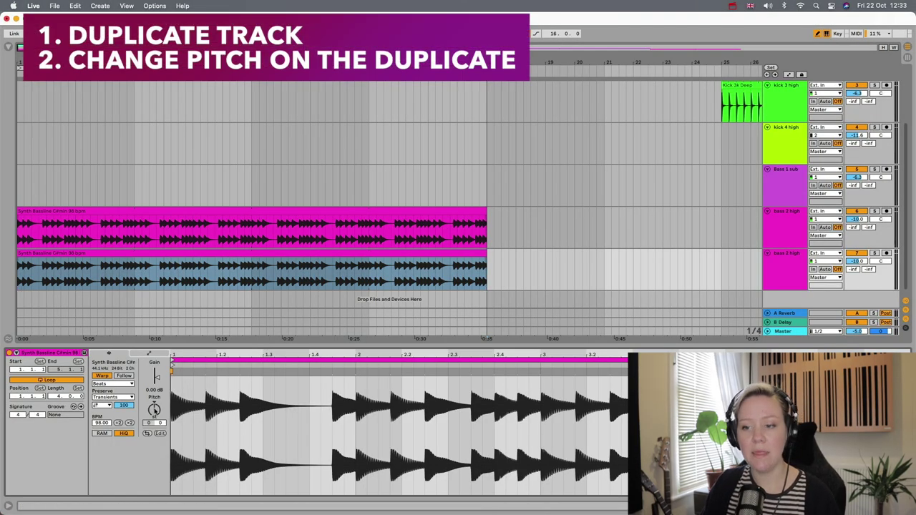
- Raise the pitch of the duplicated bass 2 high clip by 12 semitones and play it with the original
left_click_drag(154, 409, 154, 402)
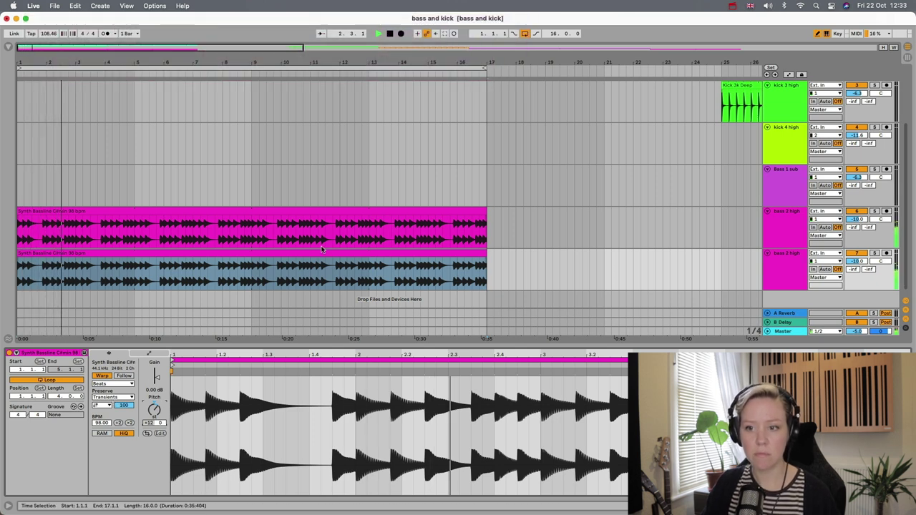
key("space")
- Group the two bass 2 high tracks together
scroll(544, 229, "down", 1)
left_click(786, 213)
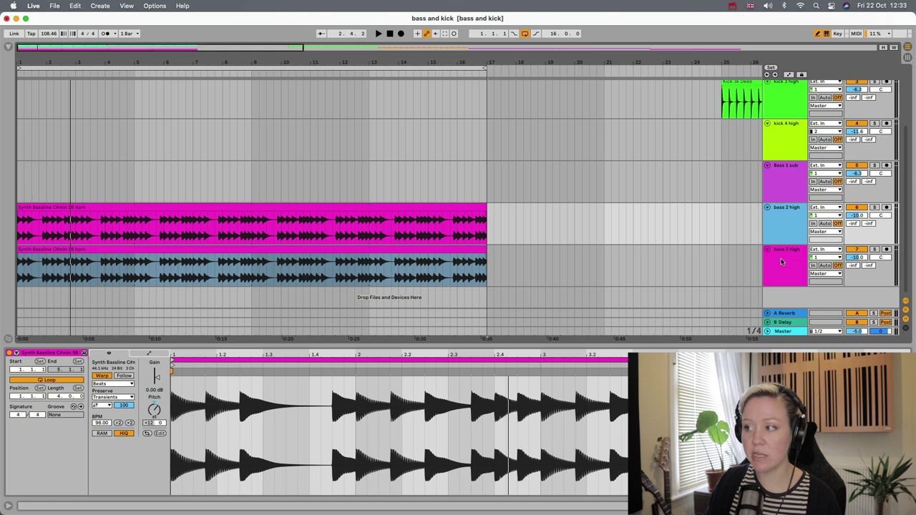
left_click(781, 263)
key("super+g")
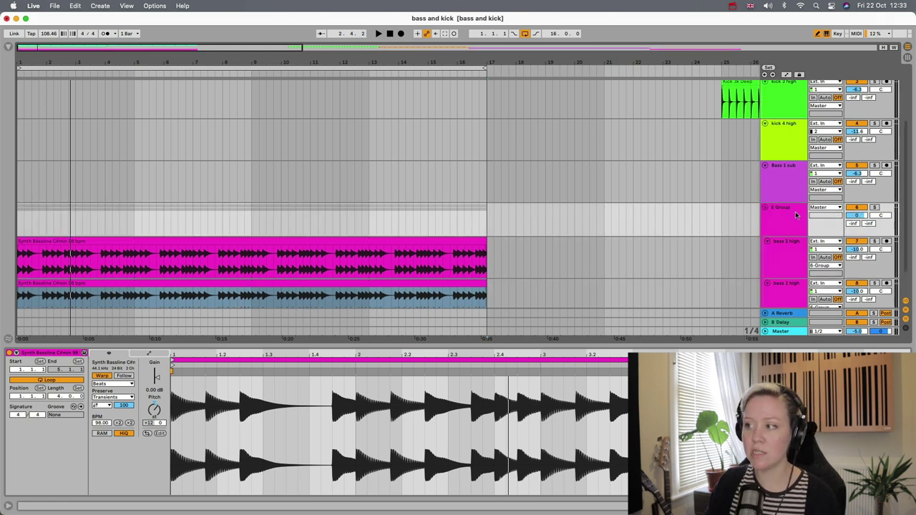
scroll(787, 215, "down", 1)
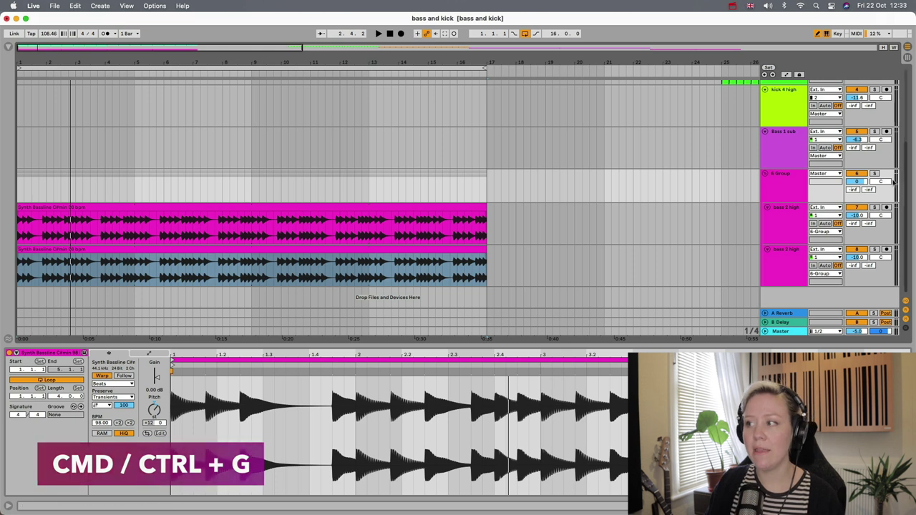
- Add a Saturator to the bass group track
left_click(8, 47)
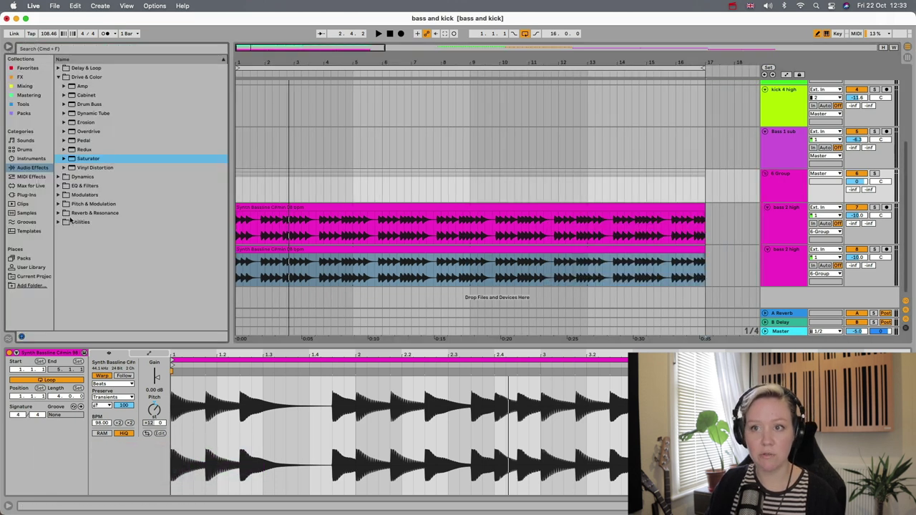
double_click(85, 162)
left_click(8, 48)
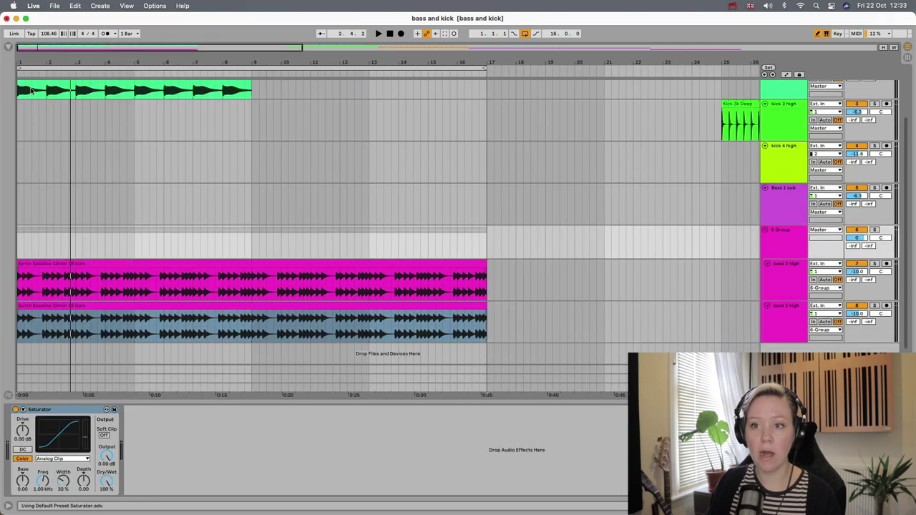
left_click(7, 47)
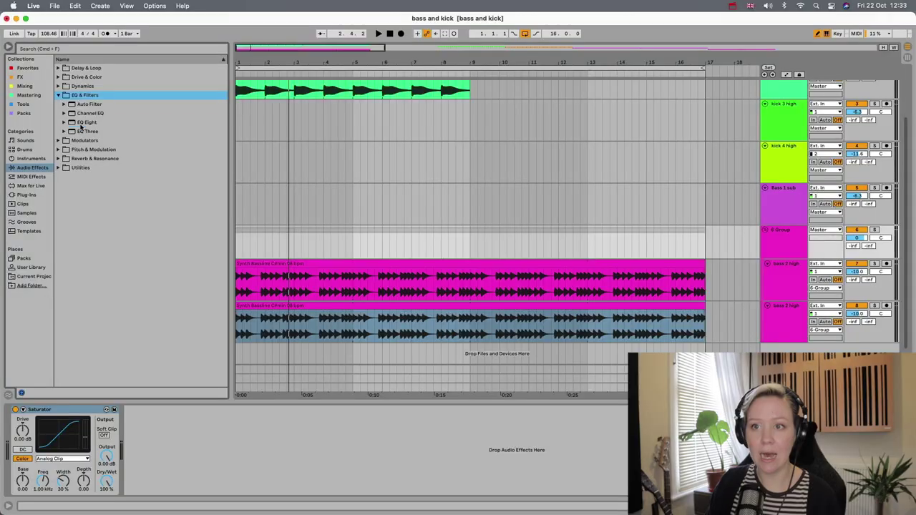
key("Down")
key("Down")
key("Down")
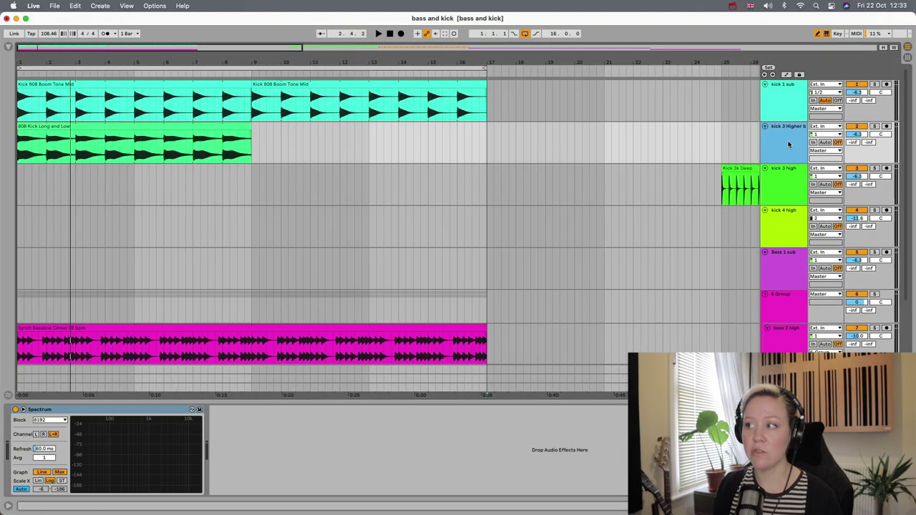
- Group the kick 1 sub and kick 3 Higher boom tracks together and select the bass group
left_click(790, 104)
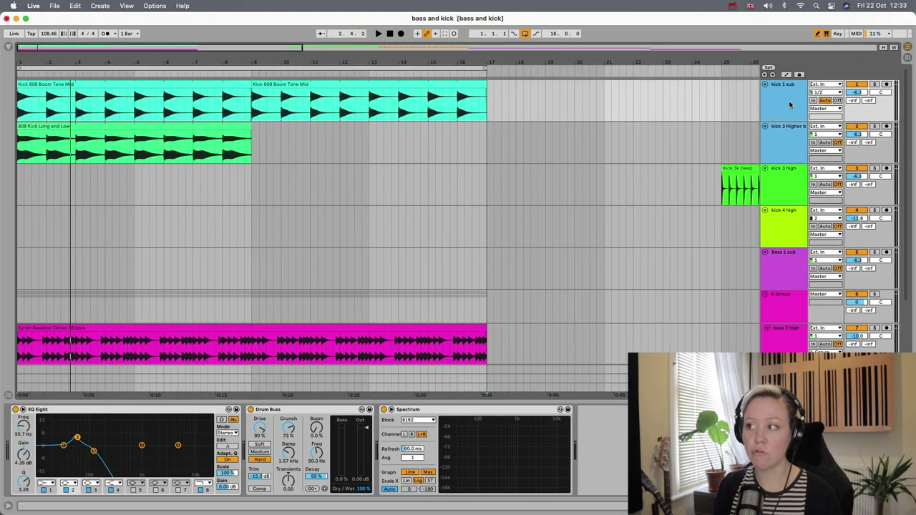
key("super+g")
scroll(782, 108, "down", 5)
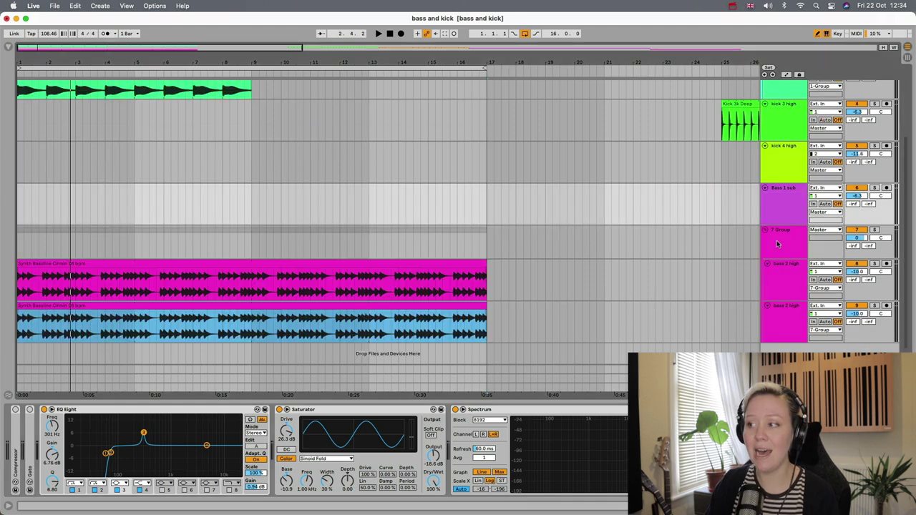
left_click(779, 241)
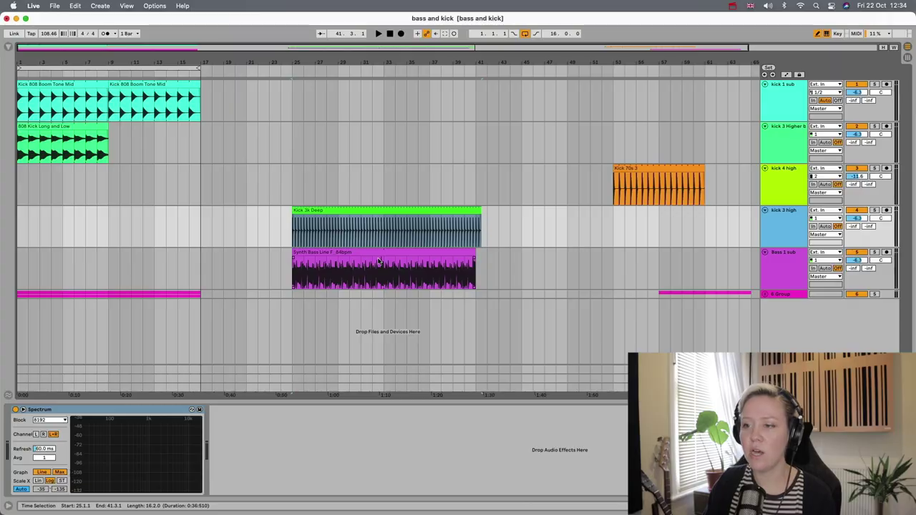
- Play the Kick 3k Deep and Synth Bass Line F clips together from bar 25 to hear how they interact
scroll(344, 245, "up", 5)
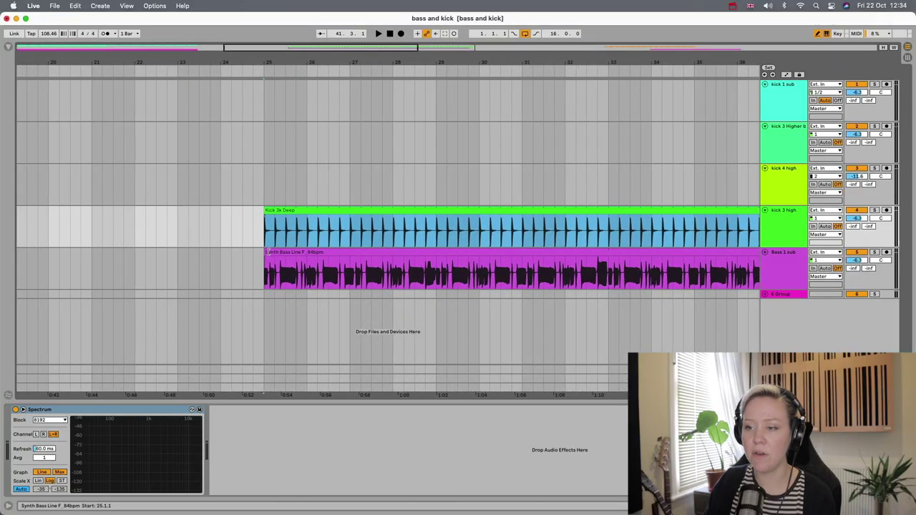
left_click(377, 63)
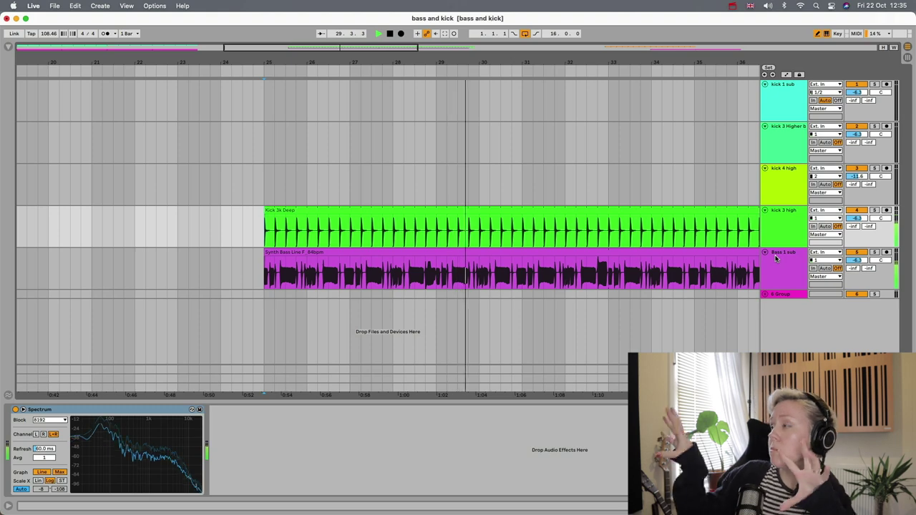
key("space")
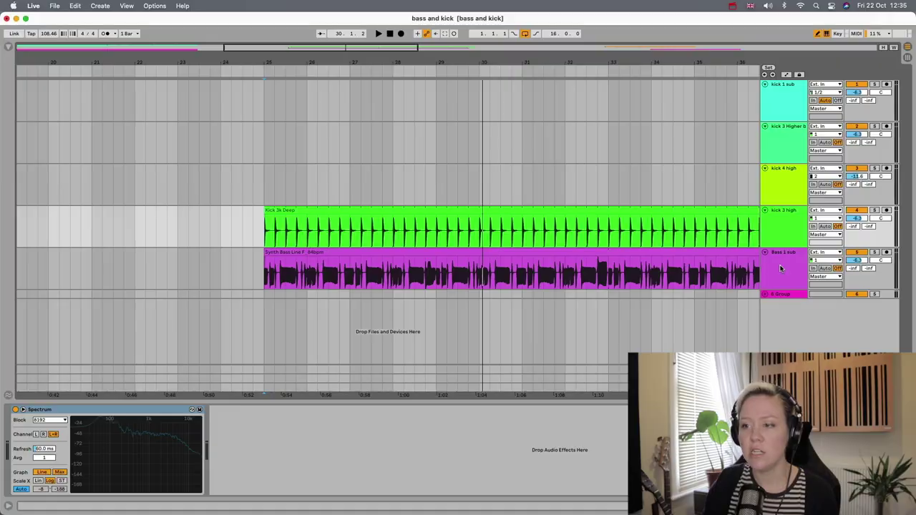
- Enable sidechaining on the Bass 1 sub track's Compressor and take its sidechain audio from kick 3 high
left_click(780, 269)
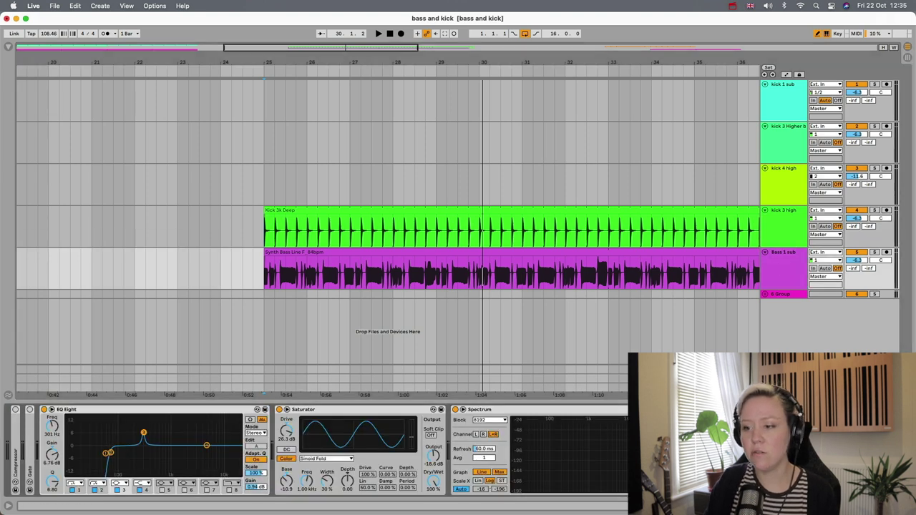
double_click(16, 453)
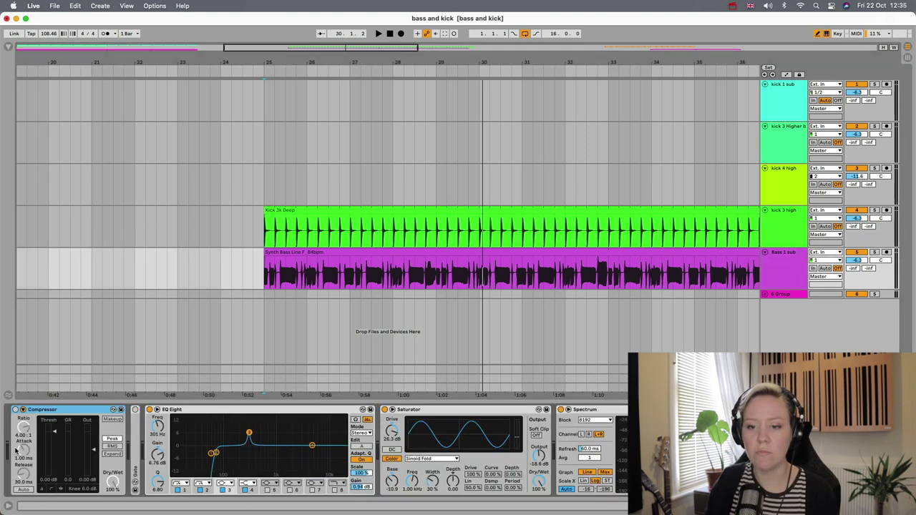
double_click(134, 447)
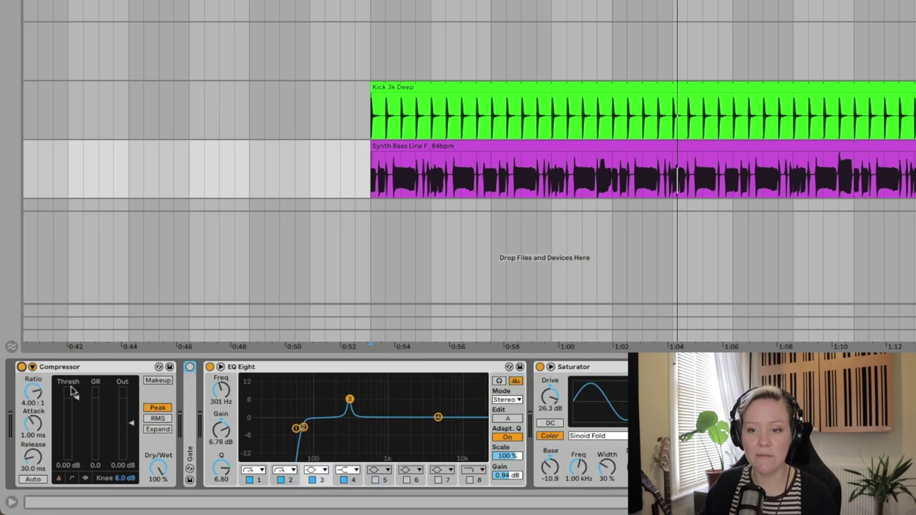
left_click(33, 368)
left_click(43, 380)
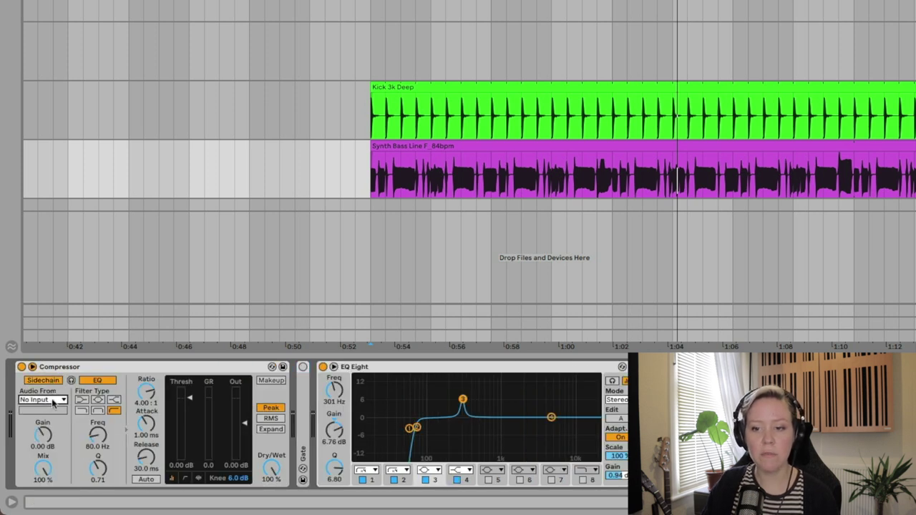
left_click(43, 400)
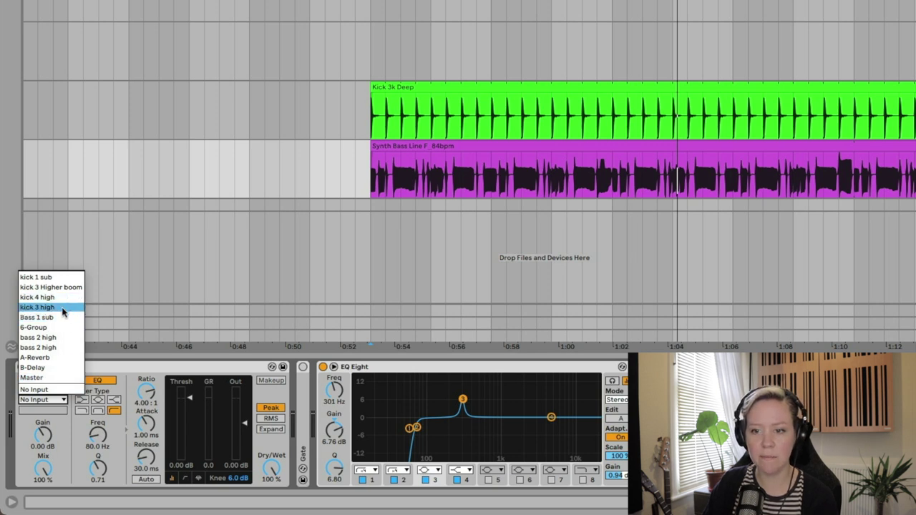
left_click(37, 307)
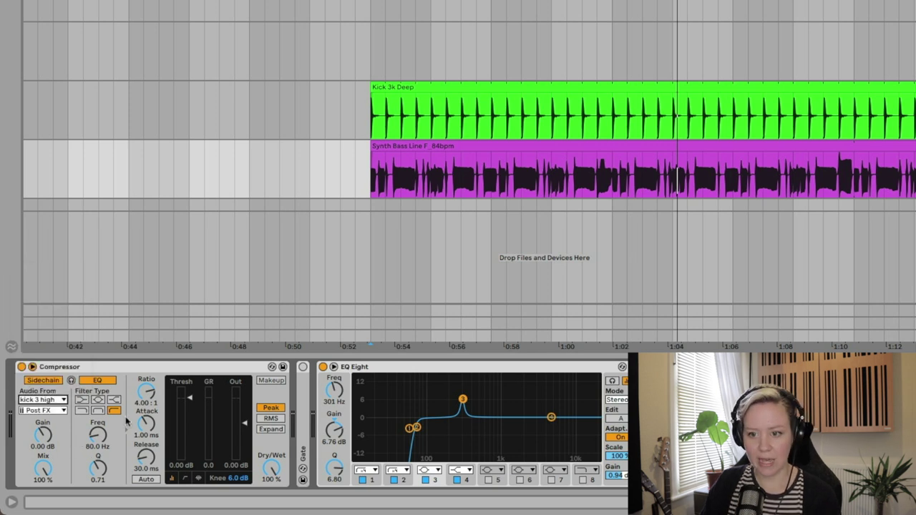
- Set the Compressor's sidechain filter to low shelf at 100 Hz, with ratio 7:1, attack 0.07 ms and threshold -29 dB
left_click(81, 400)
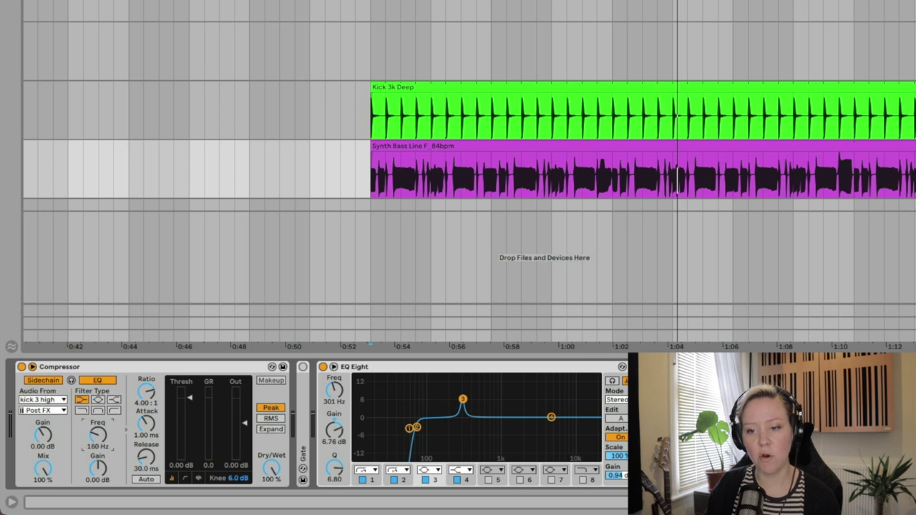
left_click_drag(98, 435, 98, 451)
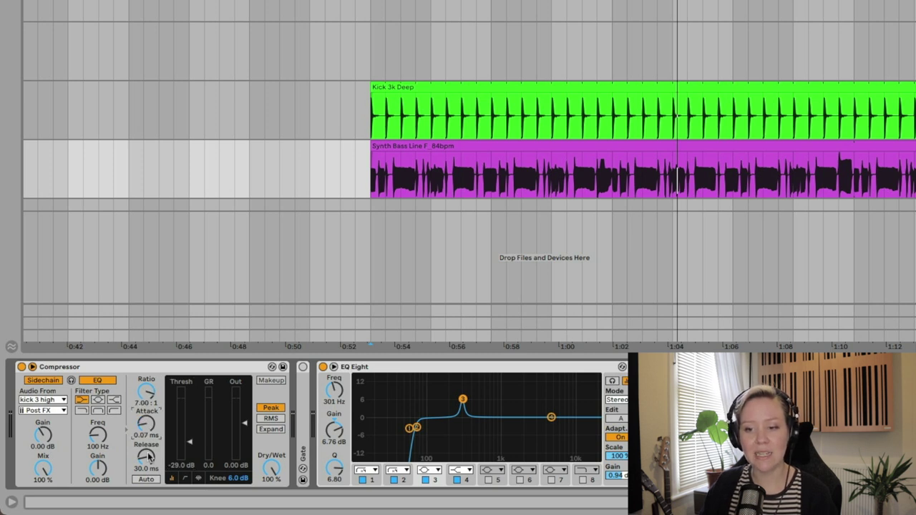
- Refine the Compressor during playback to threshold -30 dB, ratio 4.06:1, attack 0.04 ms, release 53.6 ms and sidechain filter frequency 320 Hz
key("space")
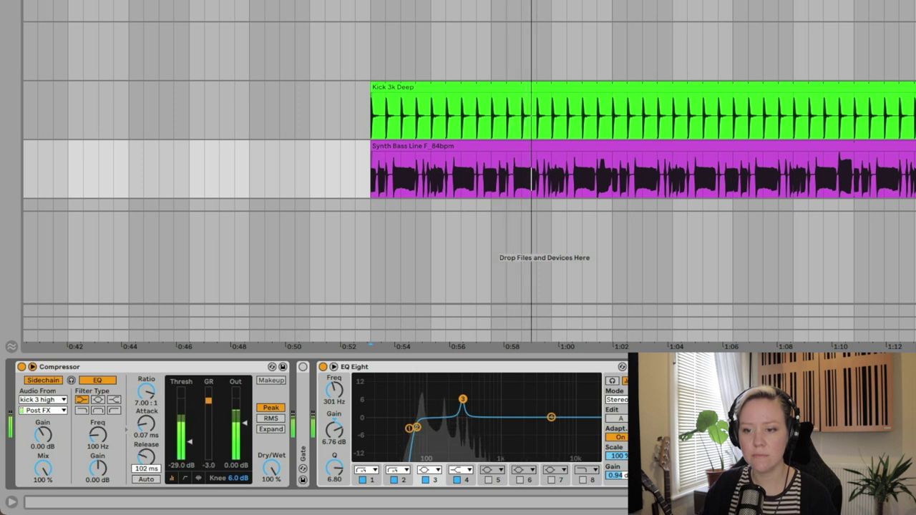
left_click_drag(147, 458, 146, 427)
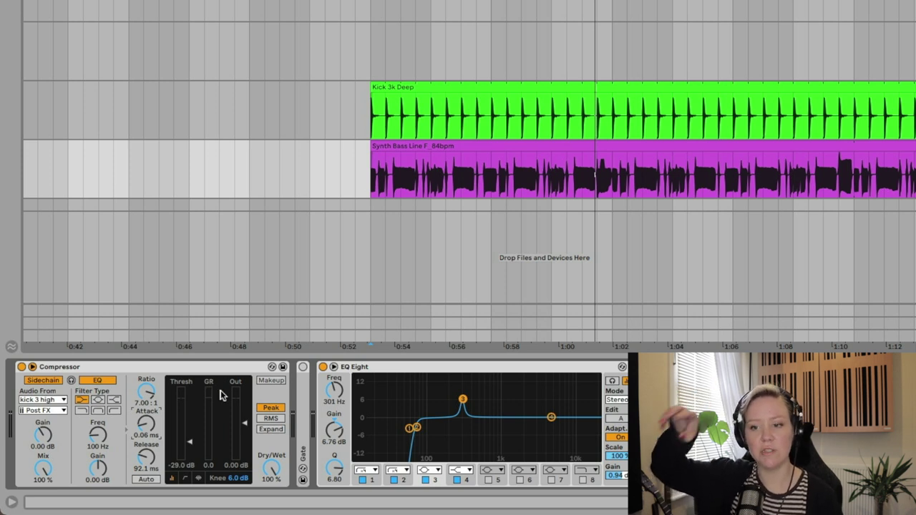
key("space")
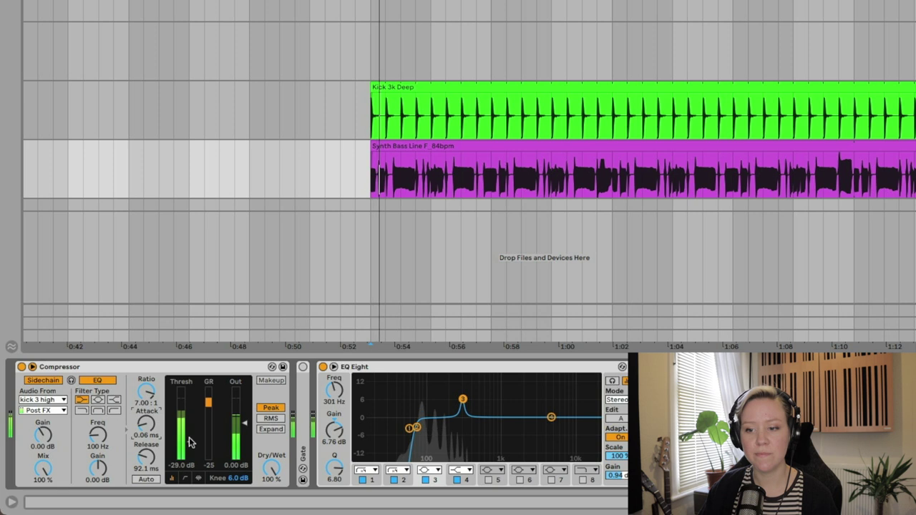
left_click_drag(192, 464, 190, 442)
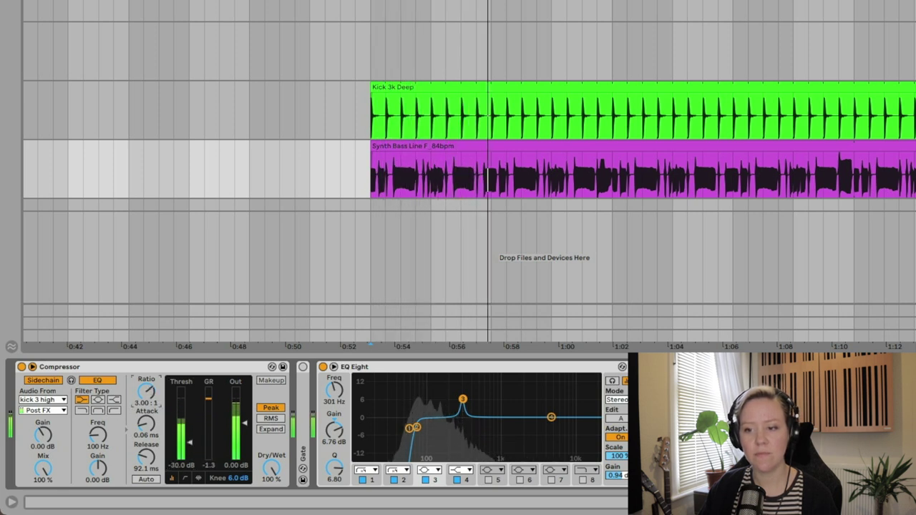
left_click_drag(146, 393, 151, 424)
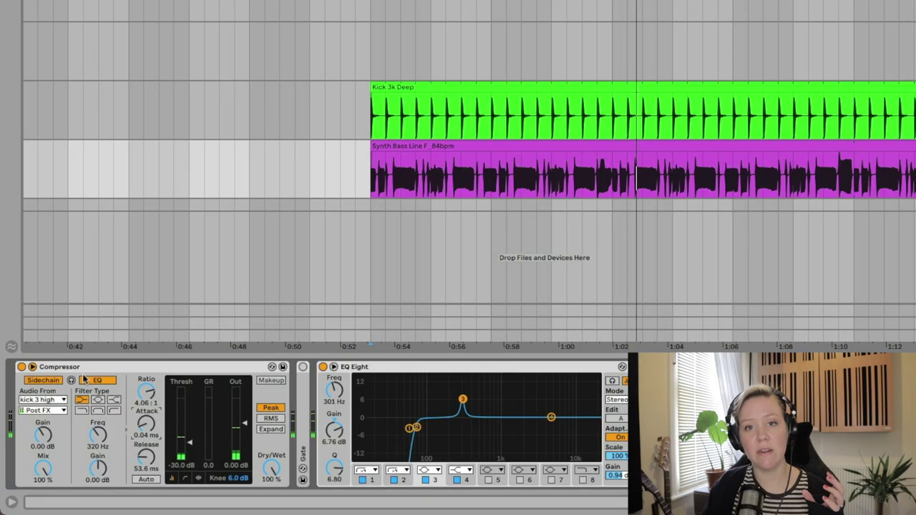
- Bypass and collapse the Compressor on Bass 1 sub, and expand the track's Gate
left_click(32, 368)
left_click(32, 368)
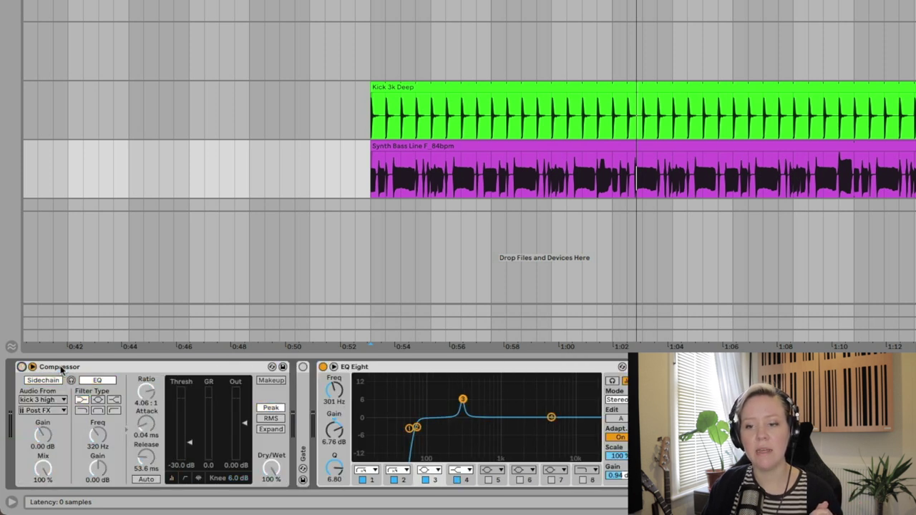
double_click(61, 367)
double_click(45, 403)
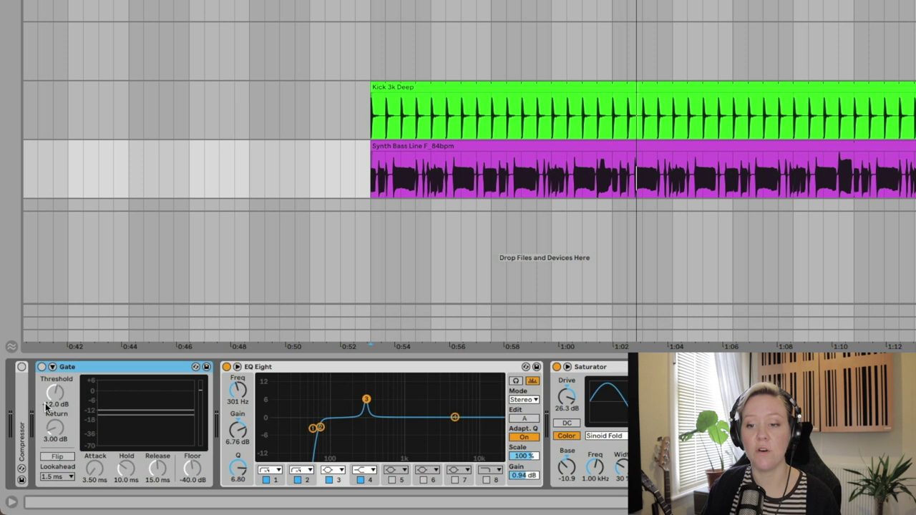
- Activate the Gate with sidechaining from kick 3 high, using a low shelf filter on the sidechain signal
left_click(52, 366)
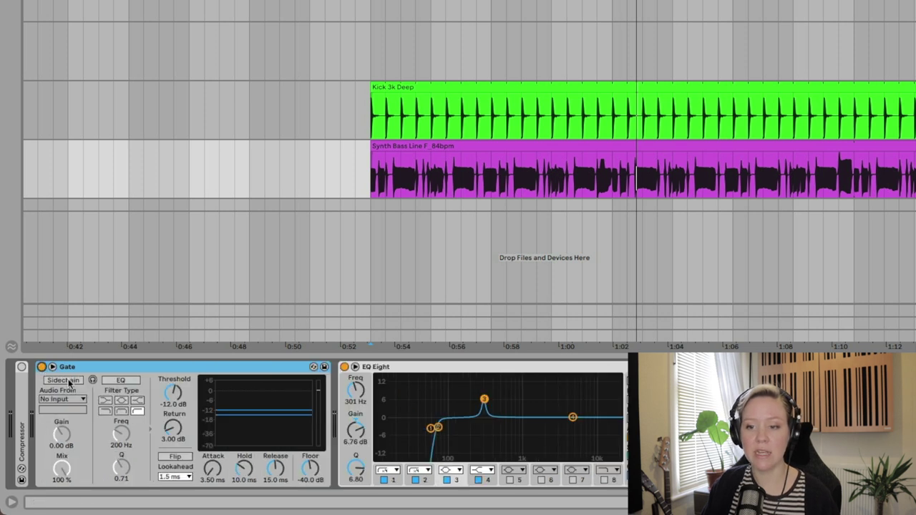
left_click(62, 399)
left_click(80, 307)
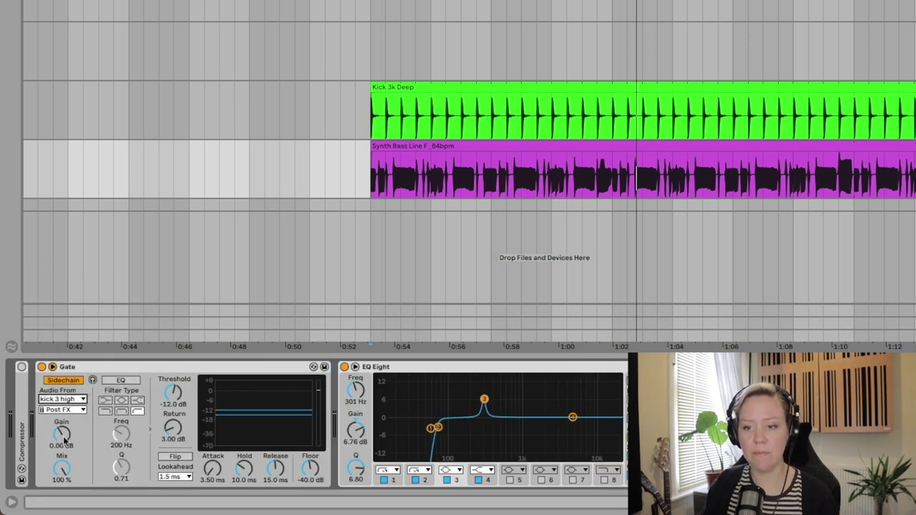
left_click(108, 401)
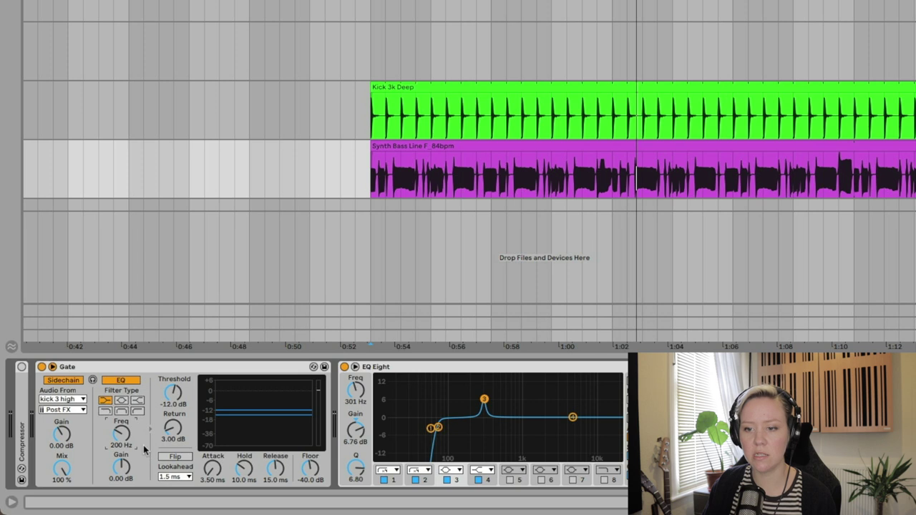
- Set the Gate's threshold to -17.8 dB, attack 15.5 ms, hold 295 ms, release 82 ms and floor -25.6 dB, and play the result
left_click_drag(178, 398, 178, 408)
key("space")
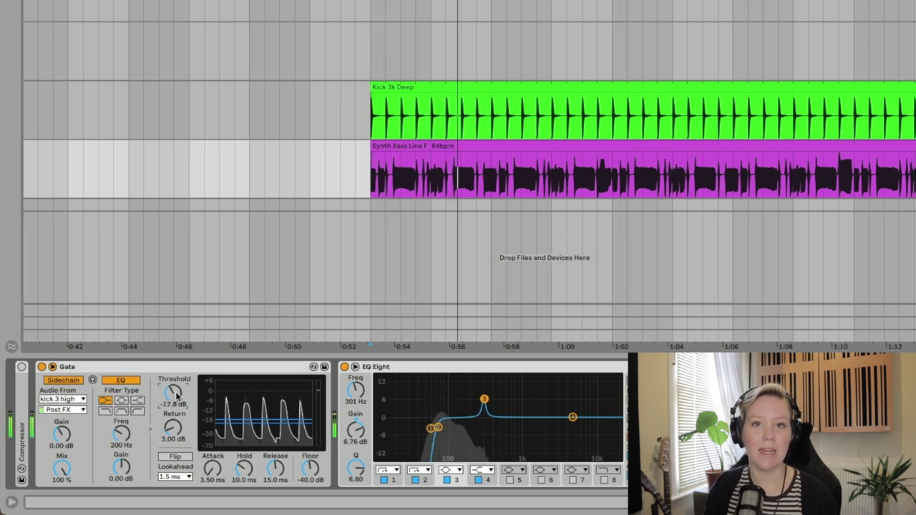
left_click_drag(214, 474, 215, 469)
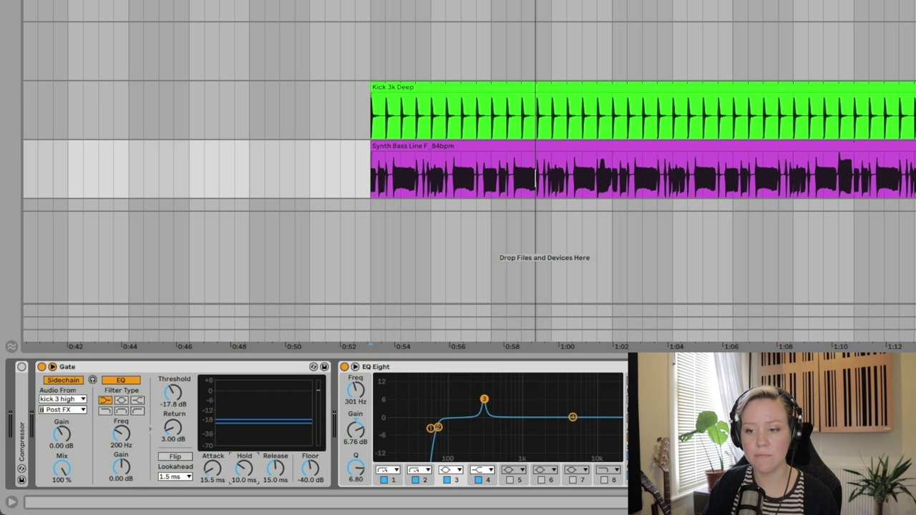
key("space")
mouse_move(244, 469)
left_mouse_down()
mouse_move(244, 440)
mouse_move(244, 465)
left_mouse_up()
mouse_move(310, 469)
left_mouse_down()
mouse_move(310, 455)
mouse_move(311, 468)
left_mouse_up()
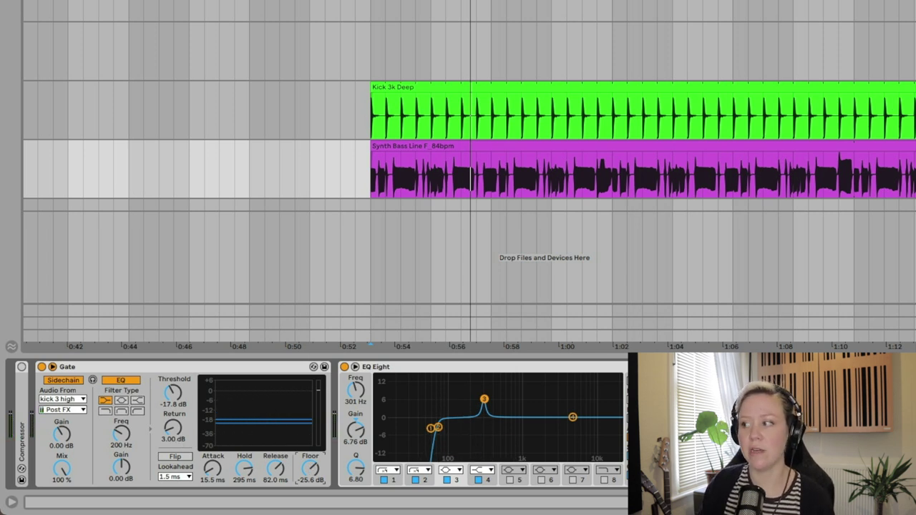
key("space")
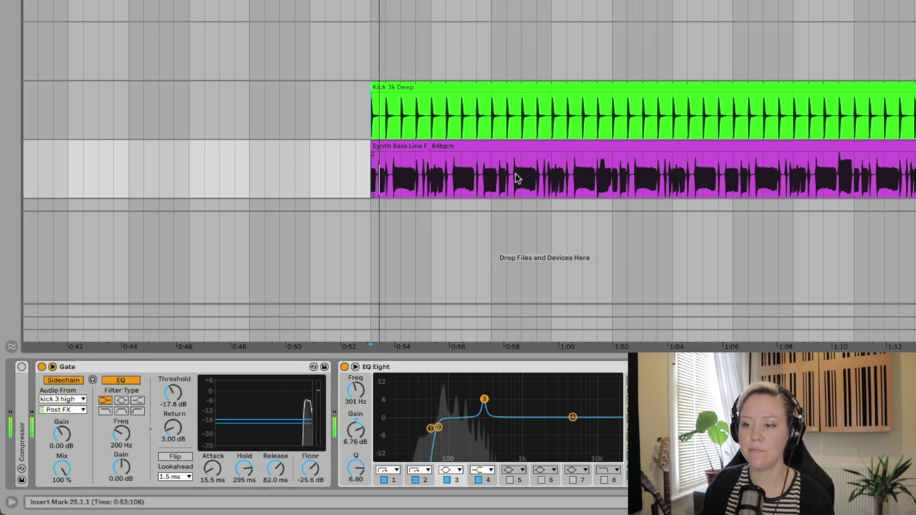